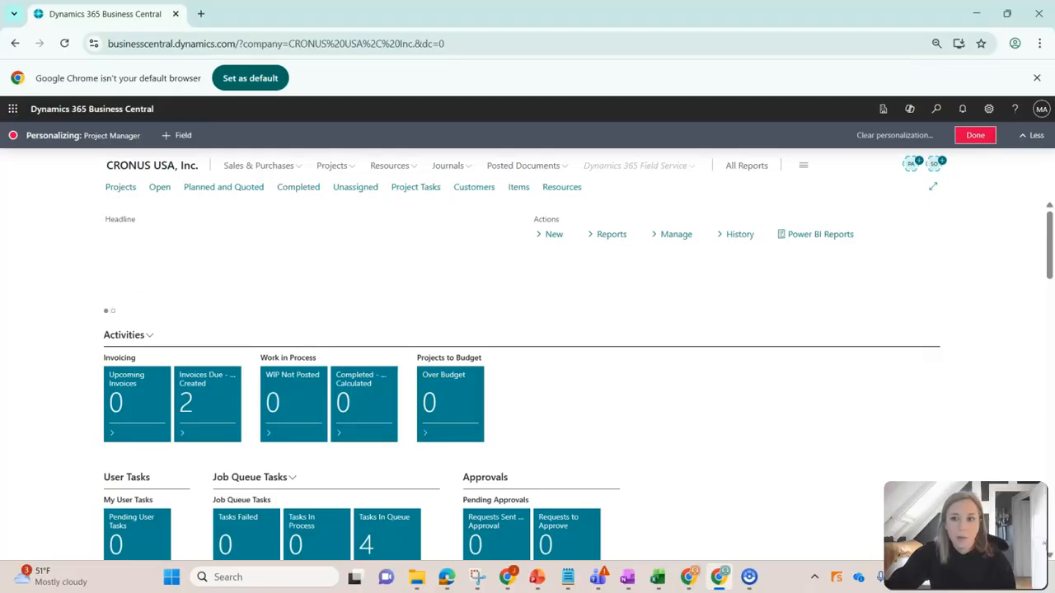
# Finish personalizing the Project Manager role center and open the User Settings list.
pyautogui.click(974, 135)
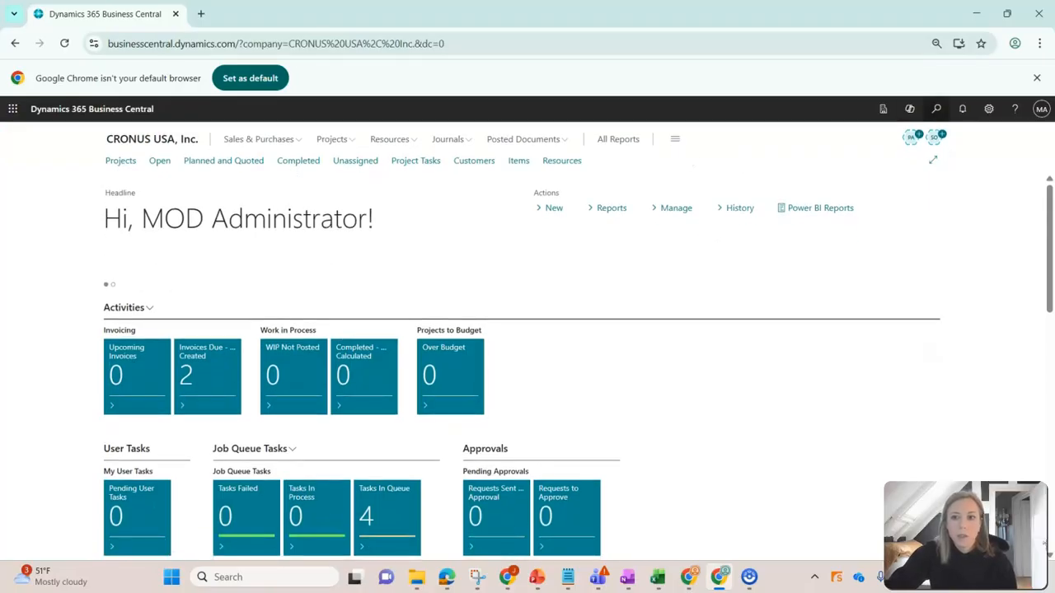
pyautogui.click(936, 108)
pyautogui.write('user setting')
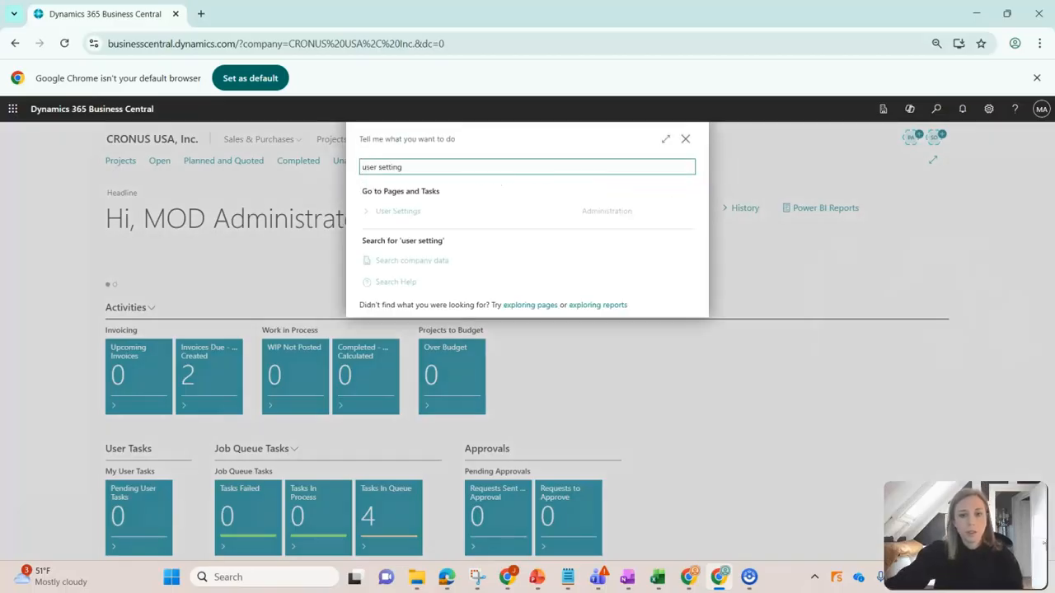
pyautogui.press('Return')
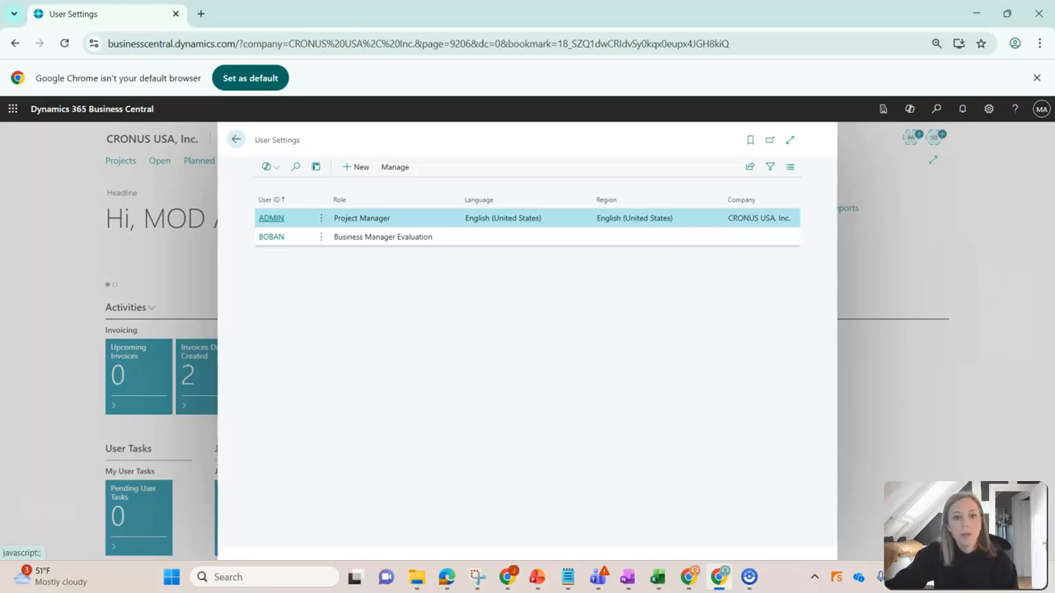
# Open the settings card of the non-admin user in the User Settings list.
pyautogui.click(382, 236)
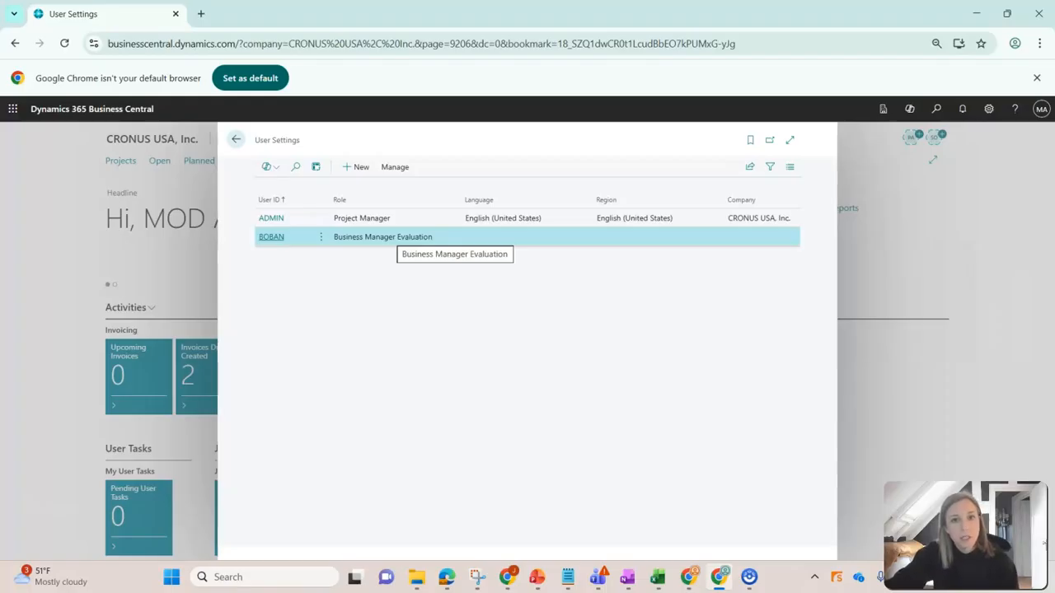
pyautogui.click(394, 167)
pyautogui.click(280, 190)
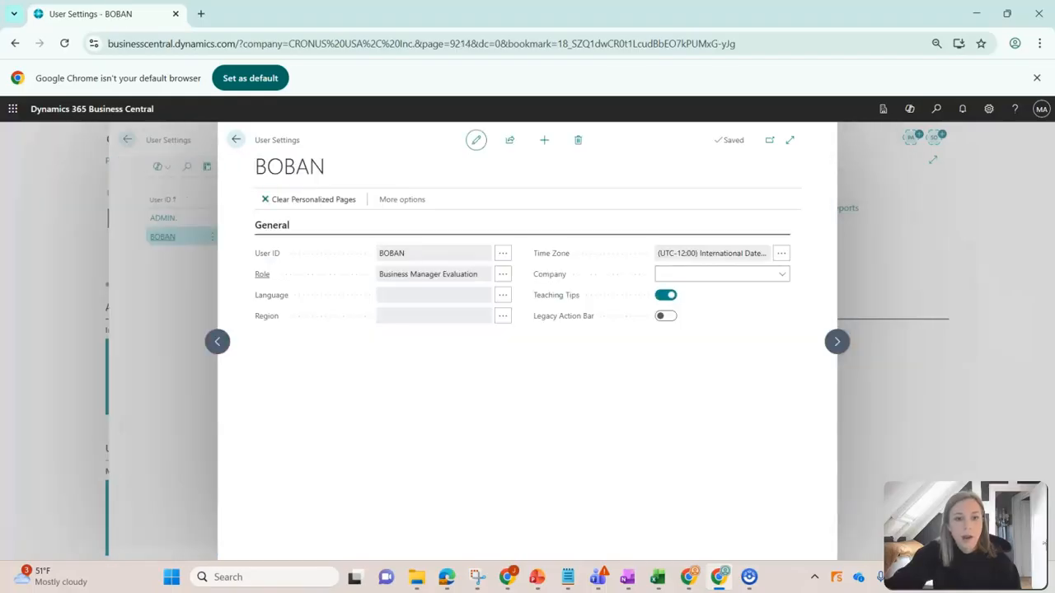
# Set the user's role to Manufacturing Manager and return to the role center.
pyautogui.moveTo(262, 274)
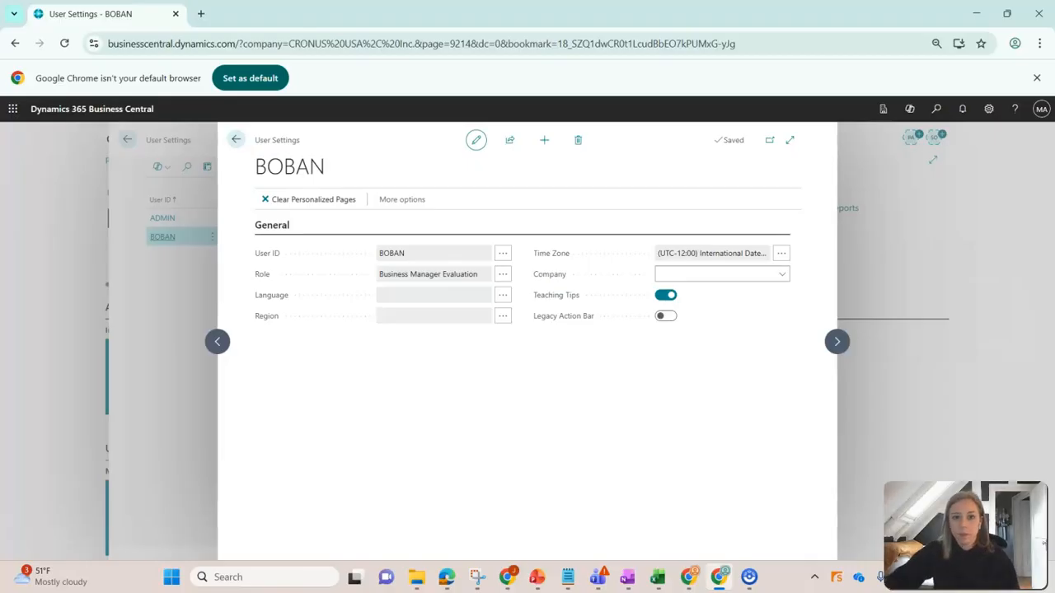
pyautogui.click(502, 273)
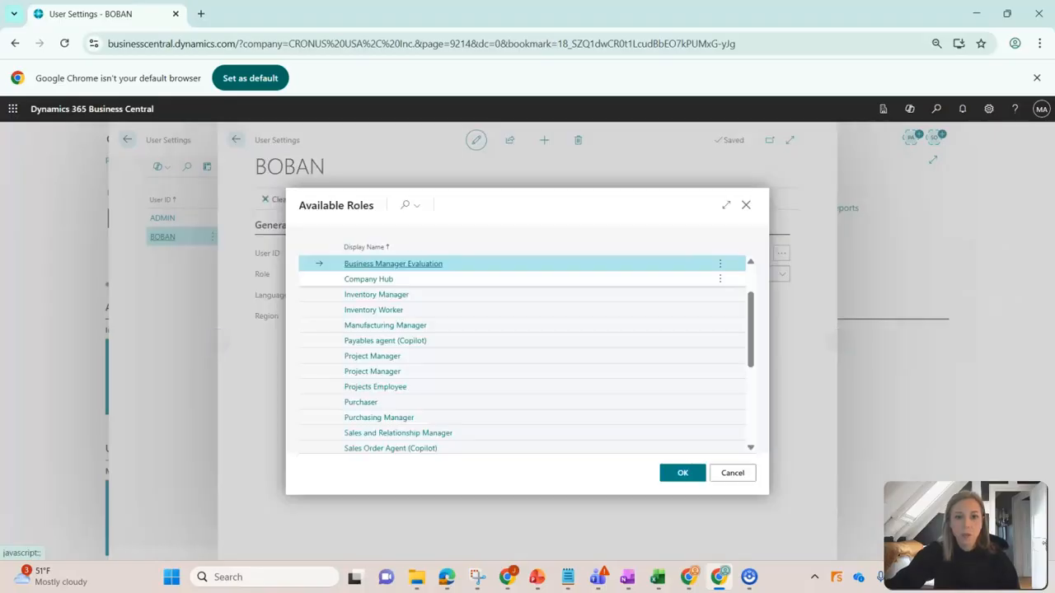
pyautogui.scroll(-2, 379, 395)
pyautogui.scroll(-2, 379, 403)
pyautogui.scroll(2, 379, 395)
pyautogui.scroll(2, 379, 362)
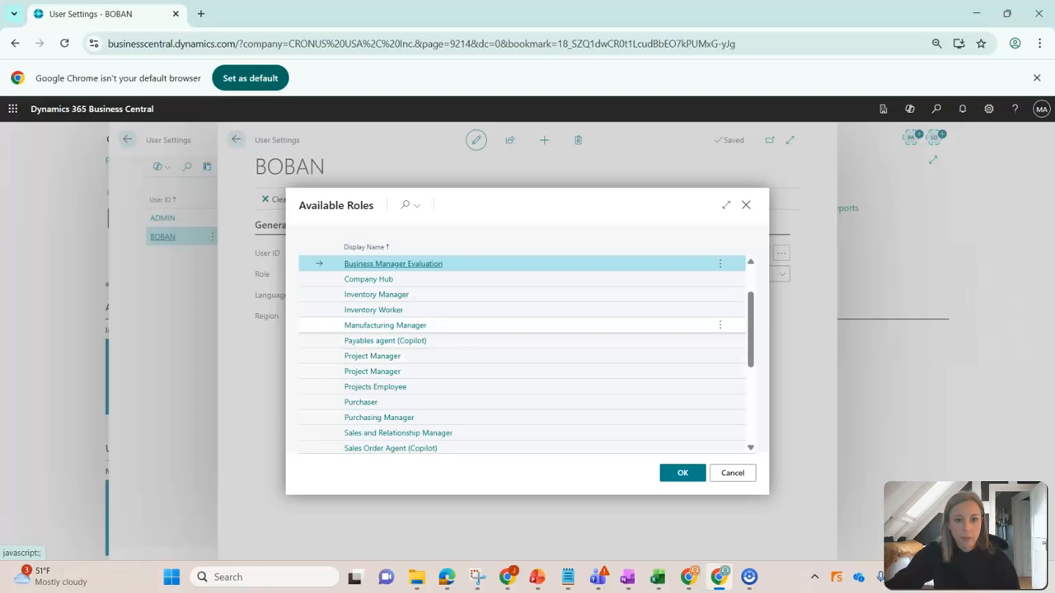
pyautogui.click(384, 325)
pyautogui.click(682, 473)
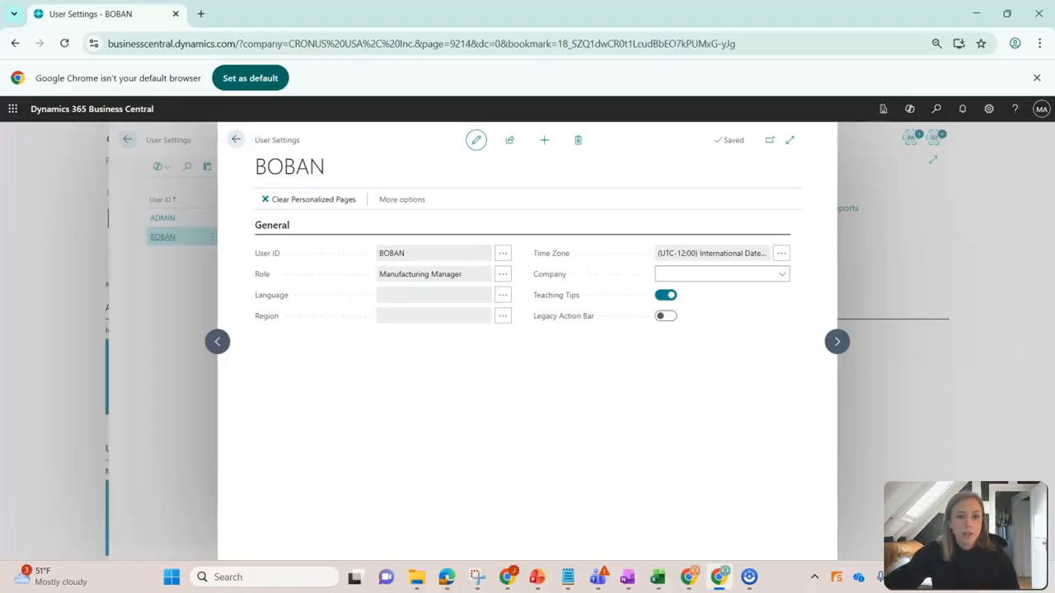
pyautogui.click(236, 140)
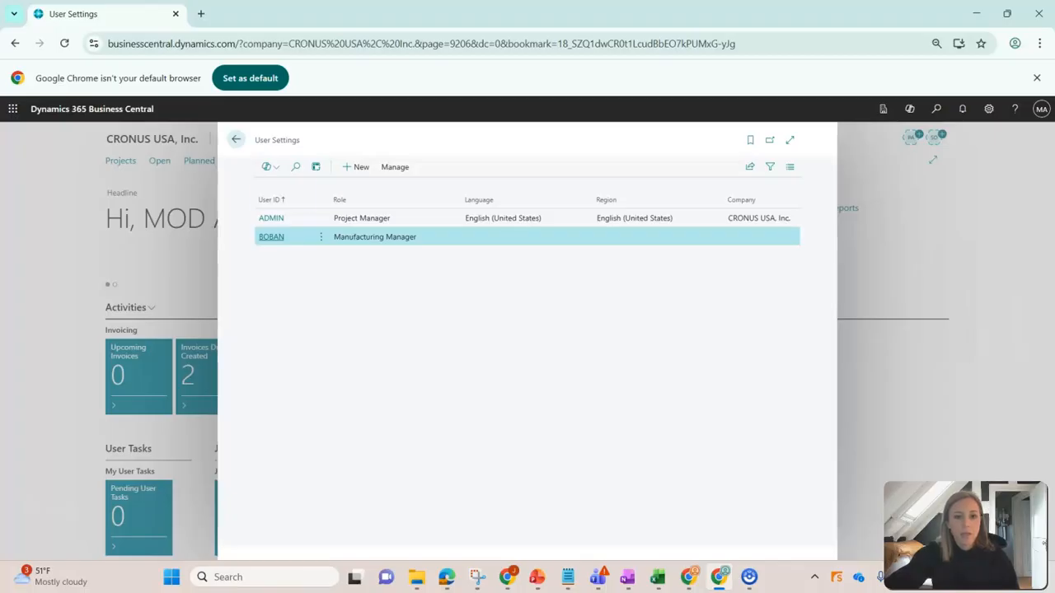
pyautogui.click(236, 139)
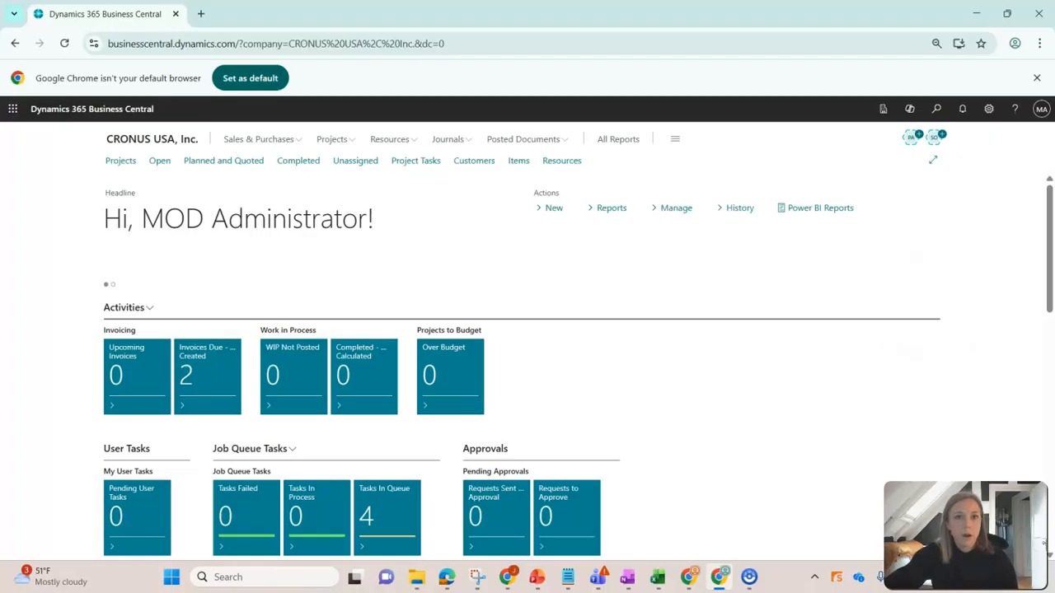
# Search for "profile" and open the Profiles (Roles) list.
pyautogui.click(936, 109)
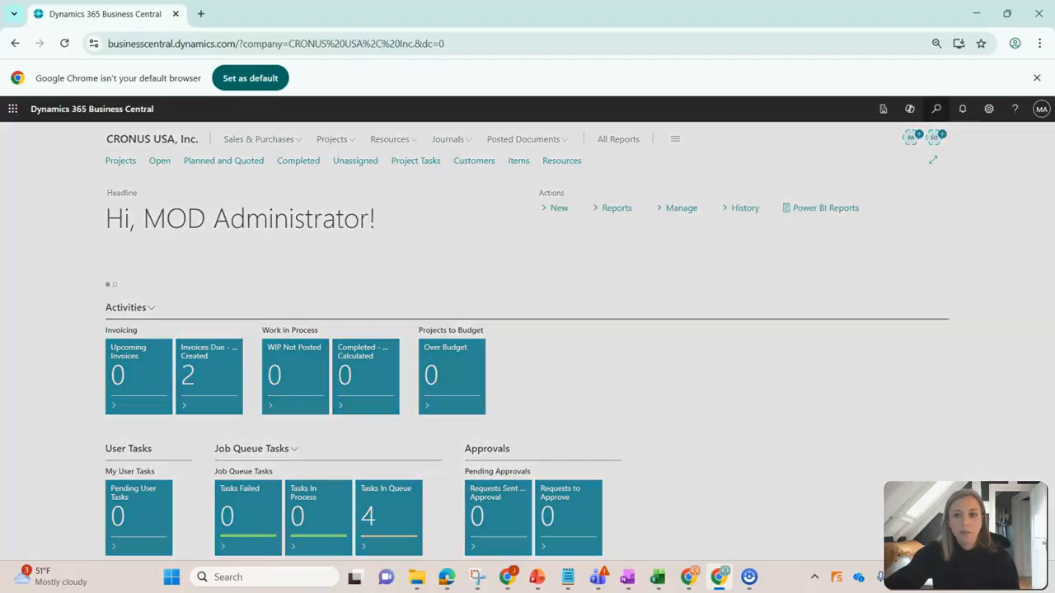
pyautogui.write('profile')
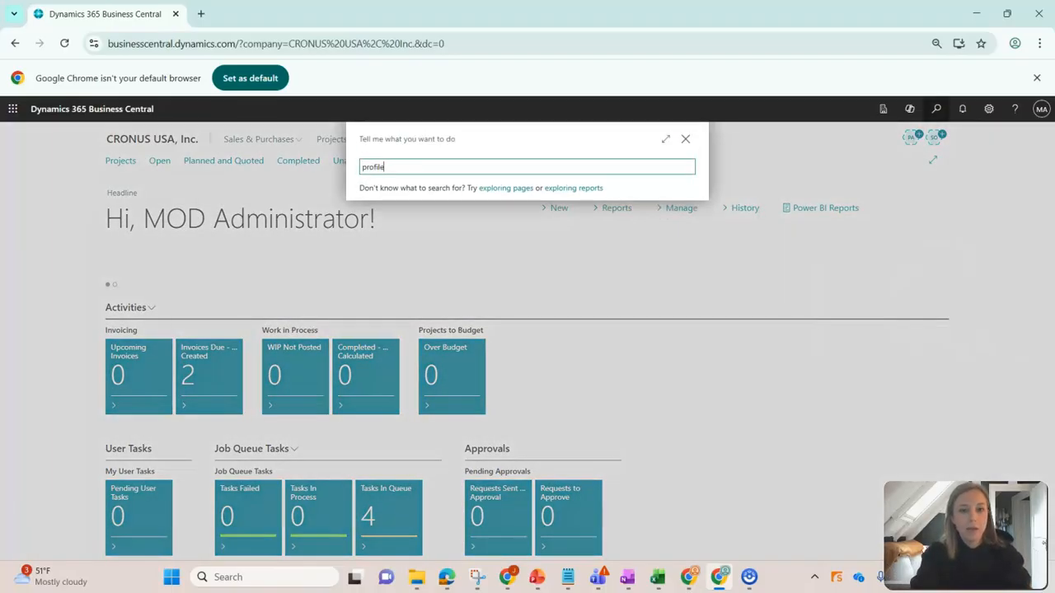
pyautogui.press('Down')
pyautogui.press('Down')
pyautogui.press('Return')
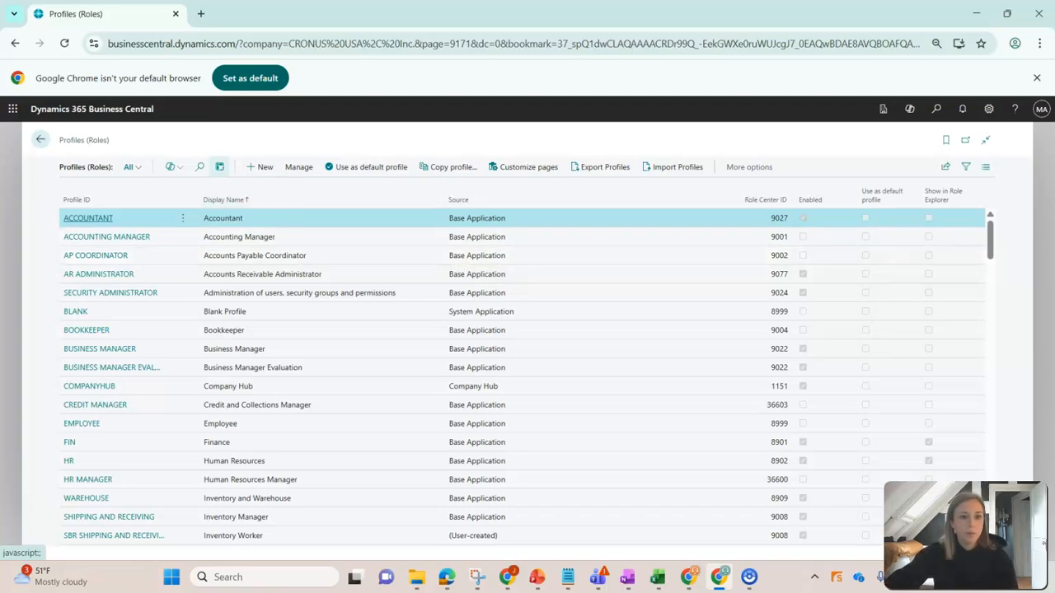
# Filter the profile list by the search term "manufacturing".
pyautogui.click(199, 166)
pyautogui.write('manufa')
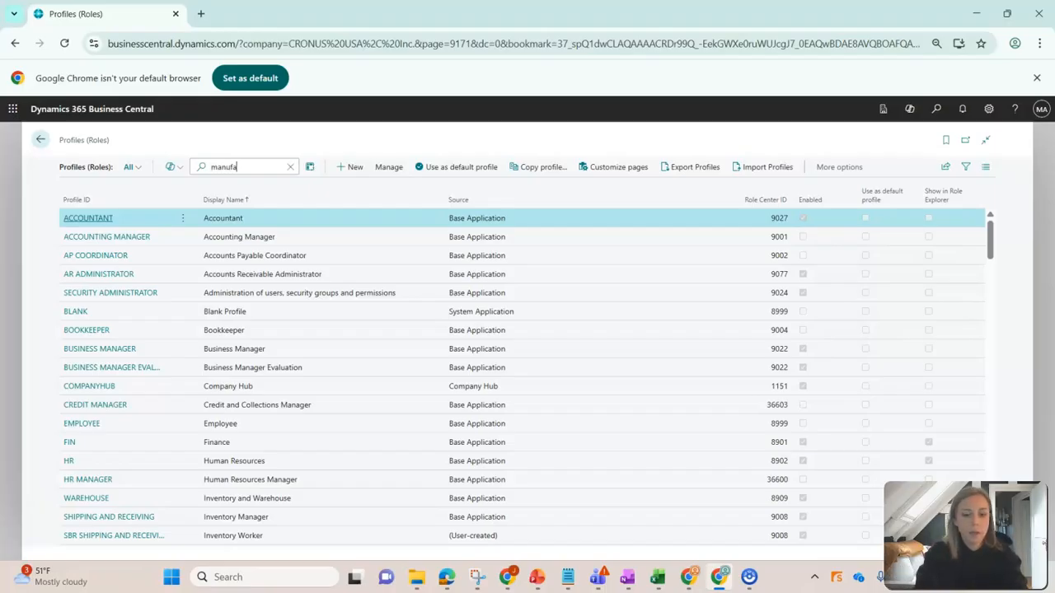
pyautogui.write('cturing')
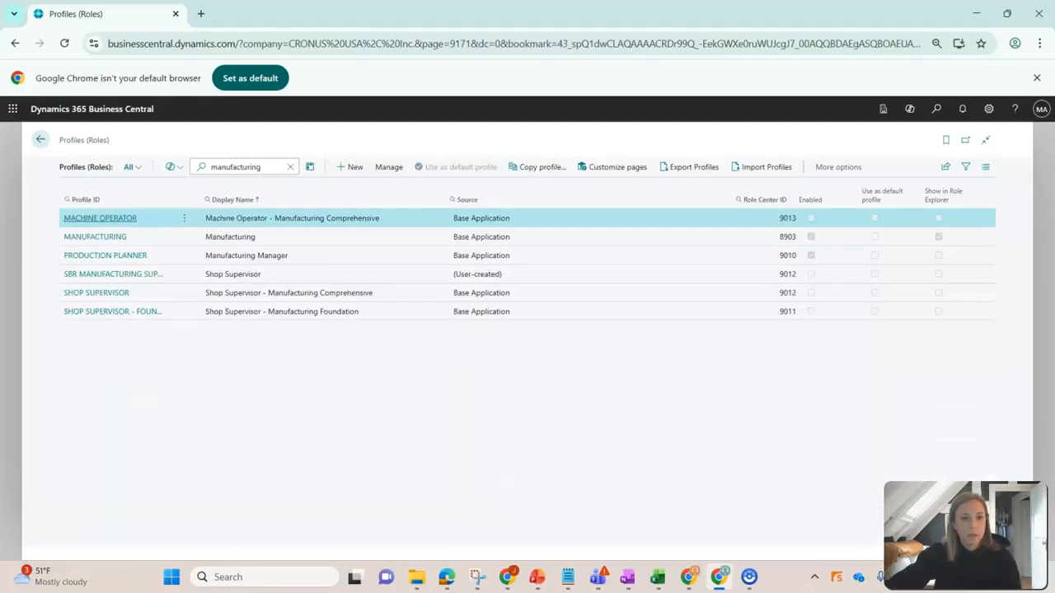
# Copy the Manufacturing Manager profile to a new profile with ID ACME - MANUFACTURING MANAGER and display name Production Manager.
pyautogui.click(247, 256)
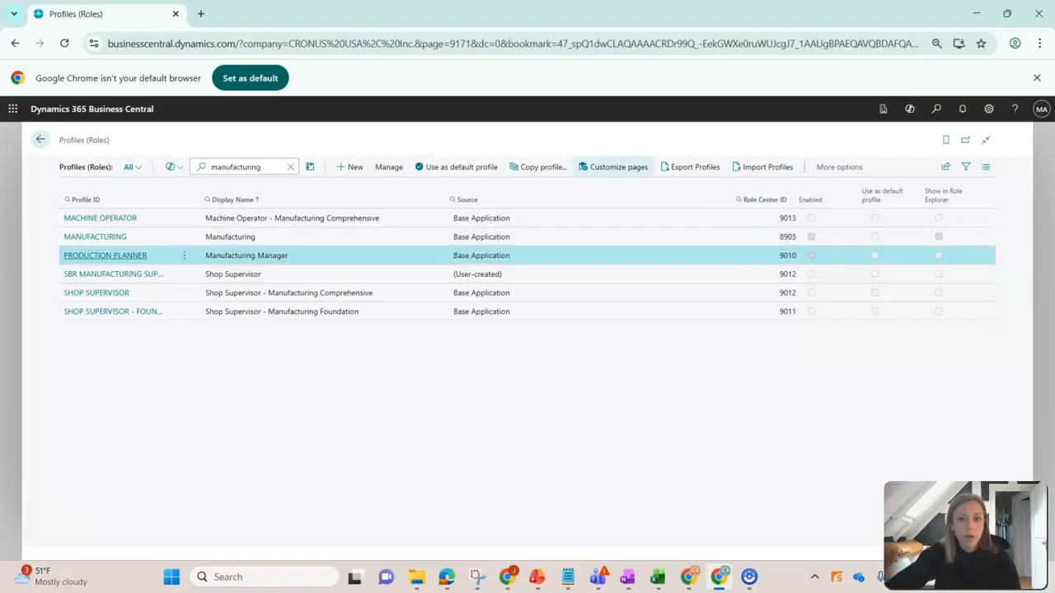
pyautogui.click(540, 167)
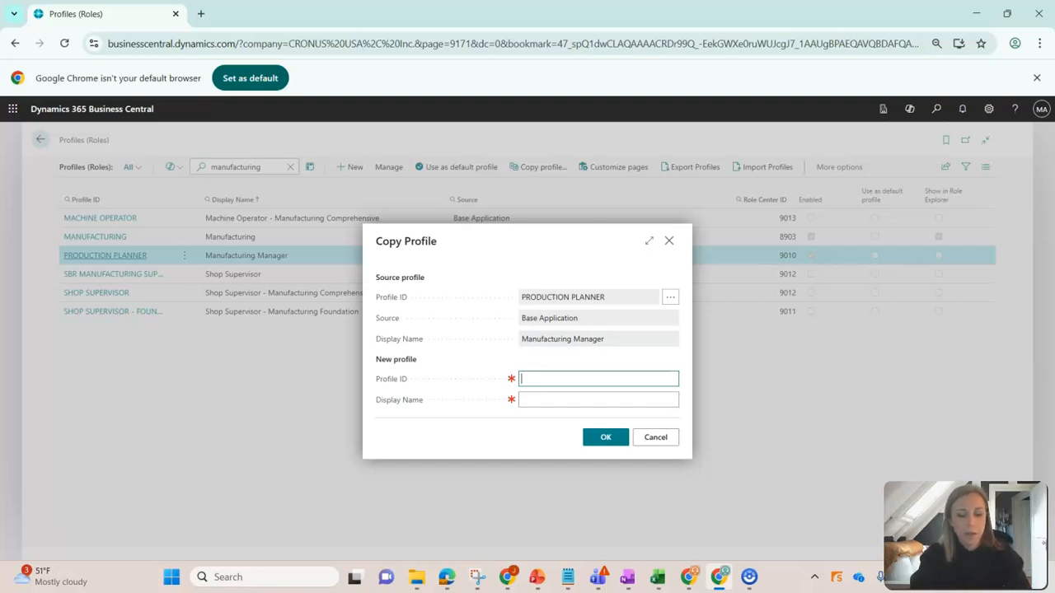
pyautogui.write('Acem')
pyautogui.press('BackSpace')
pyautogui.press('BackSpace')
pyautogui.write('me - Manufacturing Manager')
pyautogui.press('Tab')
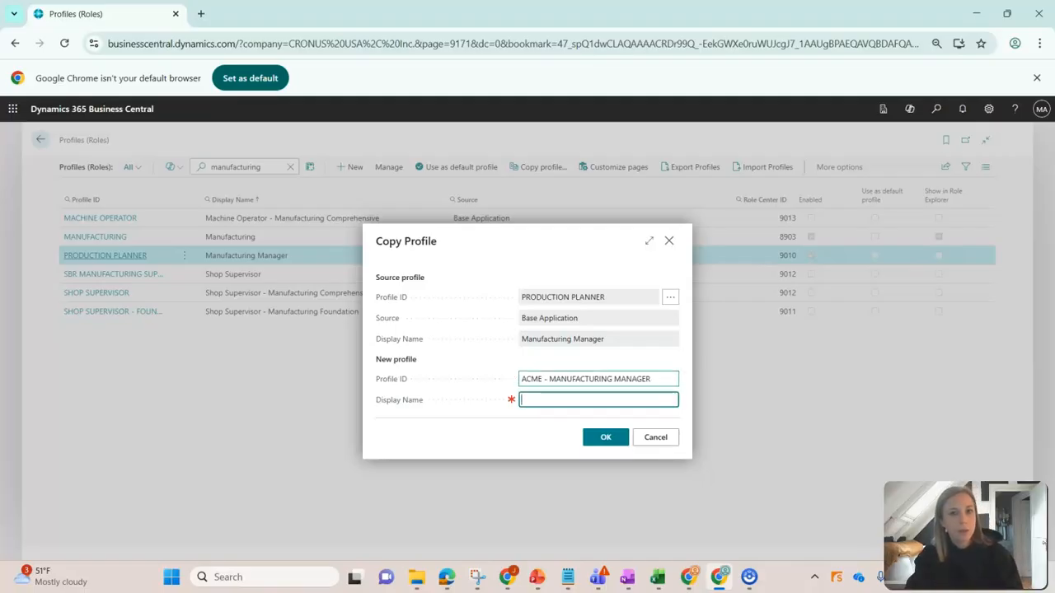
pyautogui.write('Pr')
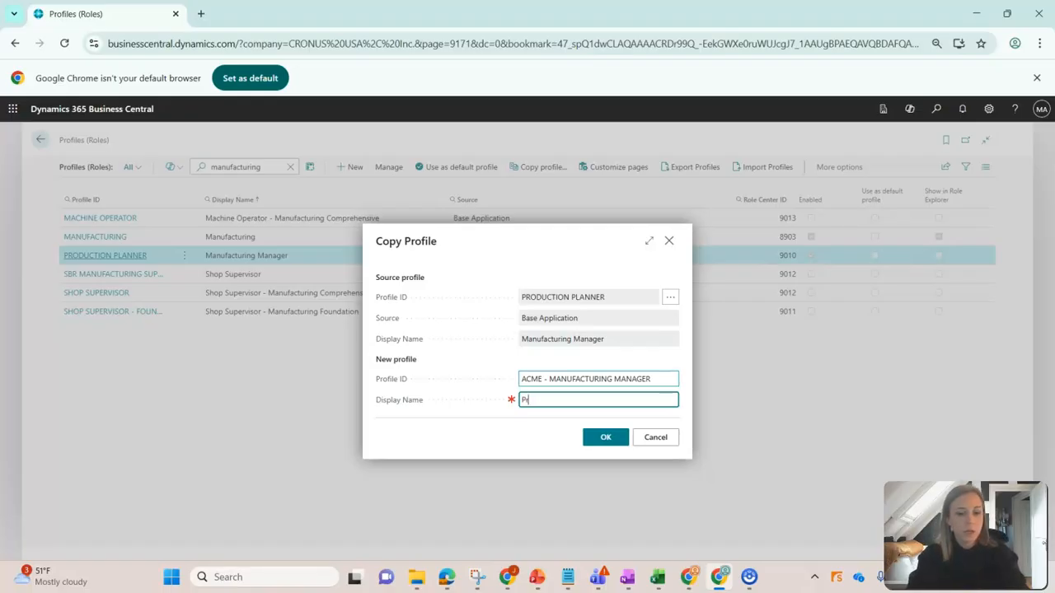
pyautogui.write('oduction Manager')
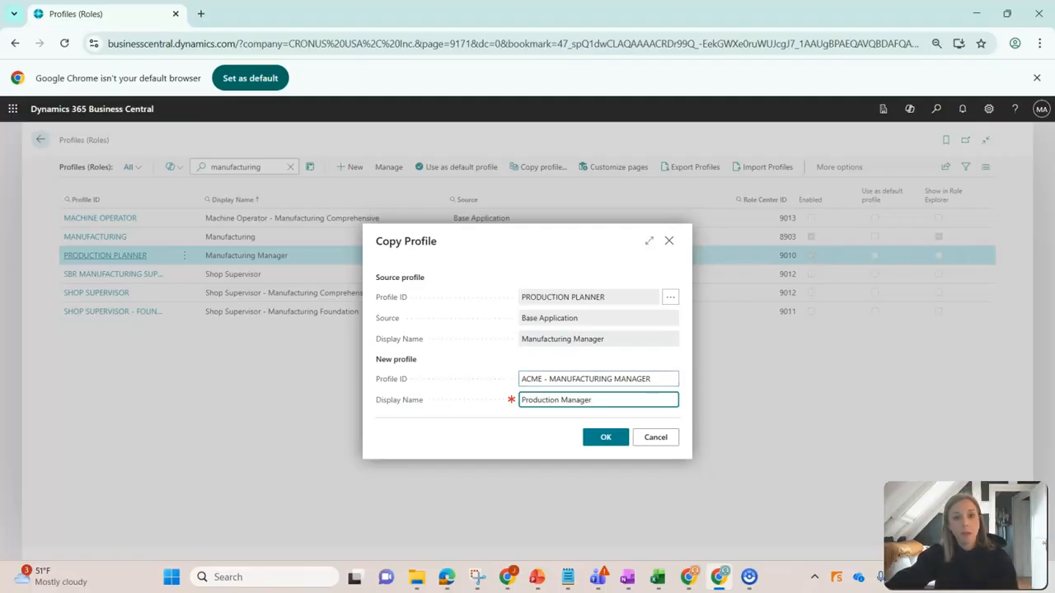
pyautogui.click(605, 438)
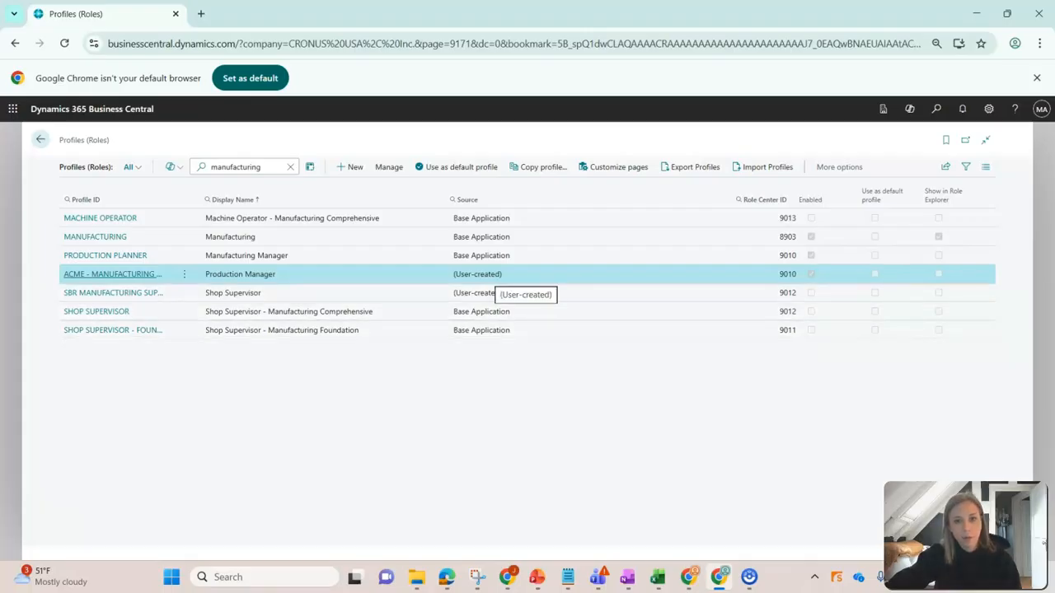
# Start customizing pages for the Production Manager profile and open the Firm Planned Prod. Orders list.
pyautogui.click(613, 166)
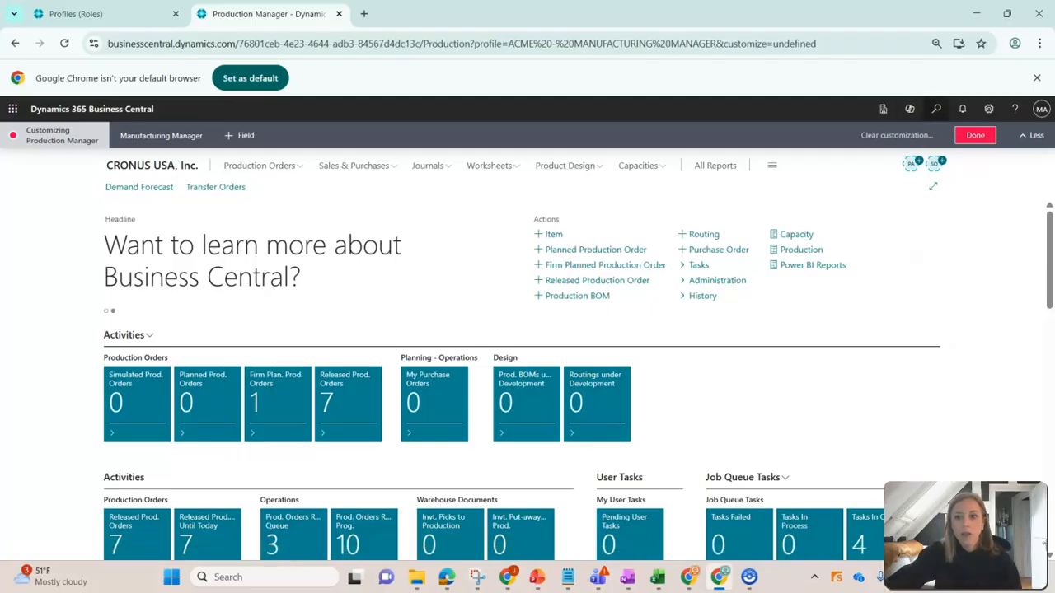
pyautogui.click(936, 109)
pyautogui.write('firm plan')
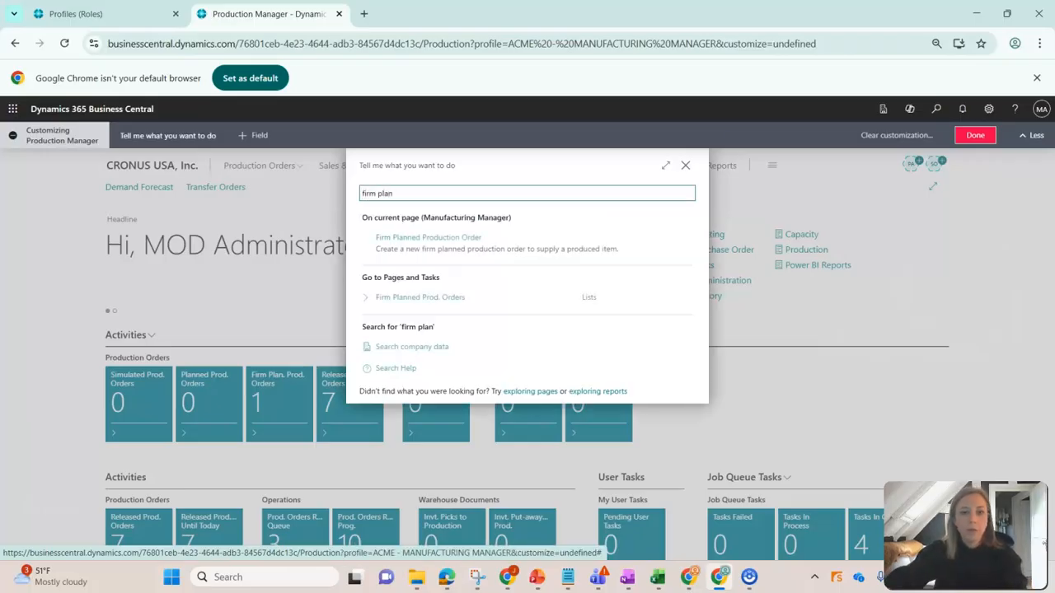
pyautogui.click(686, 298)
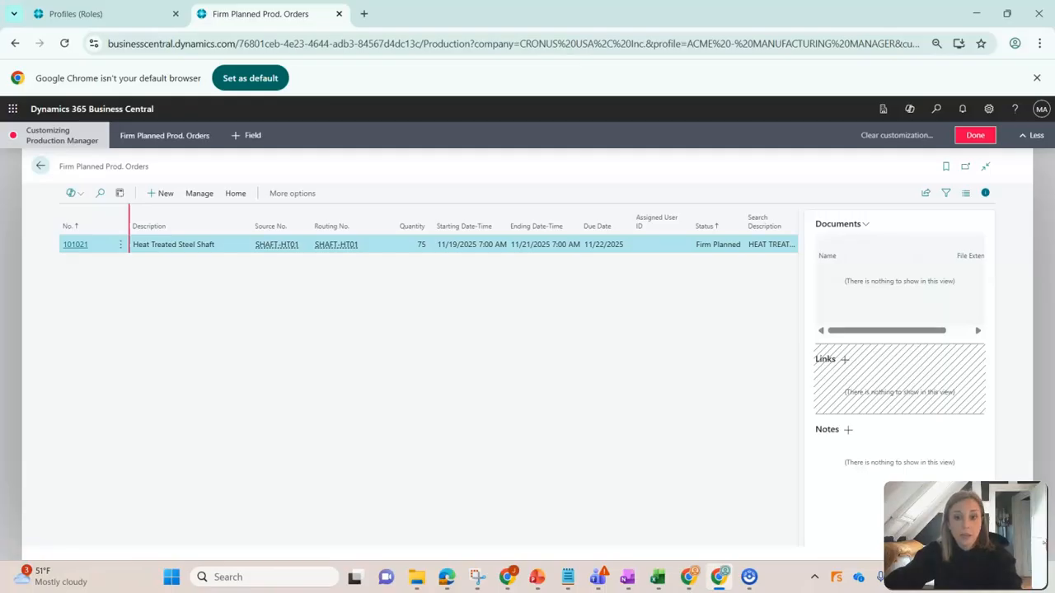
# Hide the Assigned User ID and Status columns in the Firm Planned Prod. Orders list.
pyautogui.click(690, 212)
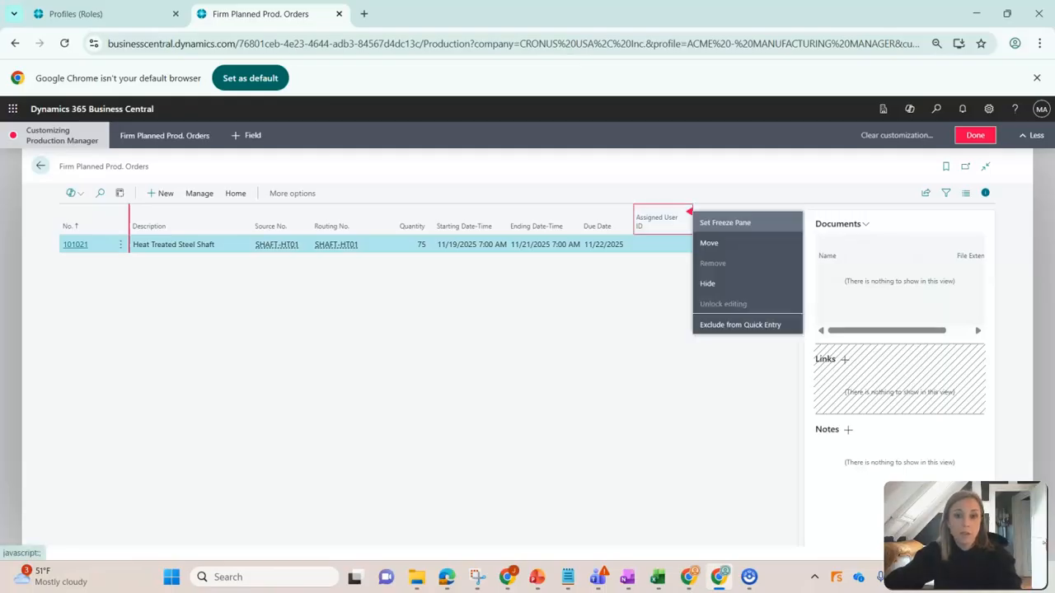
pyautogui.click(706, 283)
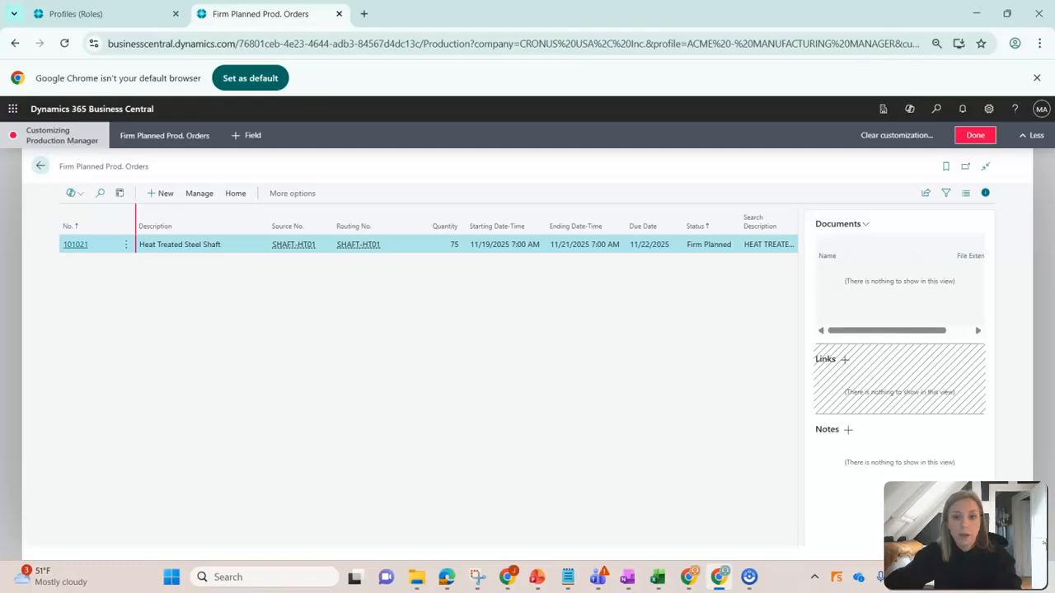
pyautogui.click(736, 212)
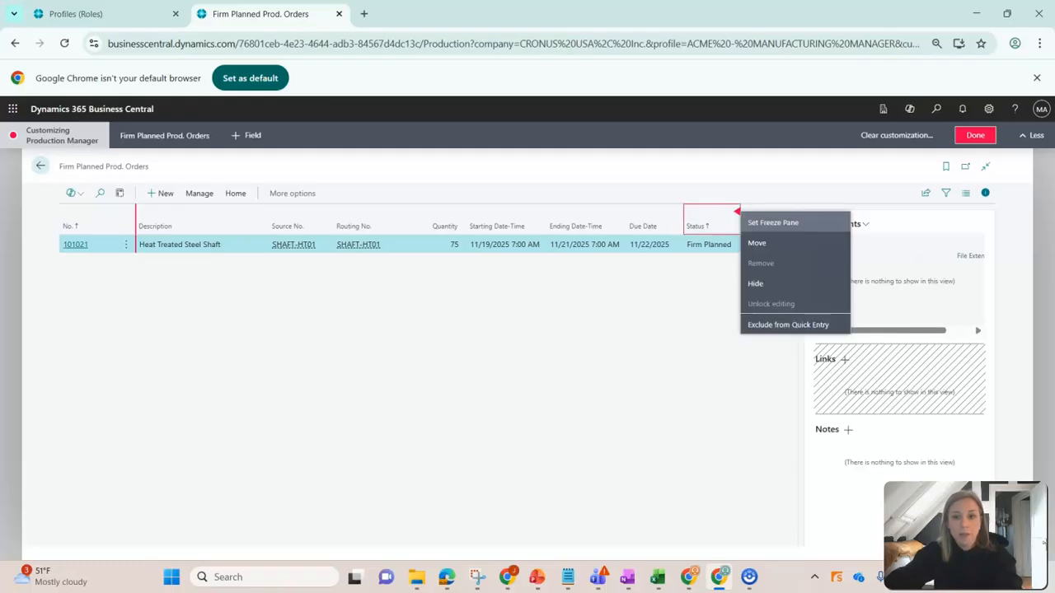
pyautogui.click(755, 284)
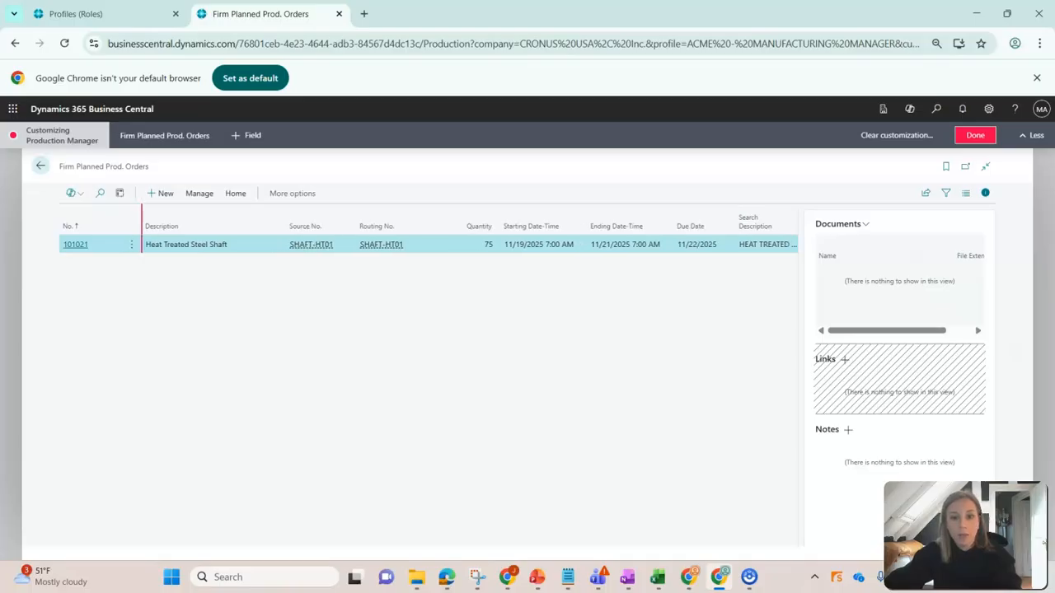
# Move the Due Date column directly after Description and narrow the Description column.
pyautogui.moveTo(696, 223); pyautogui.dragTo(292, 224)
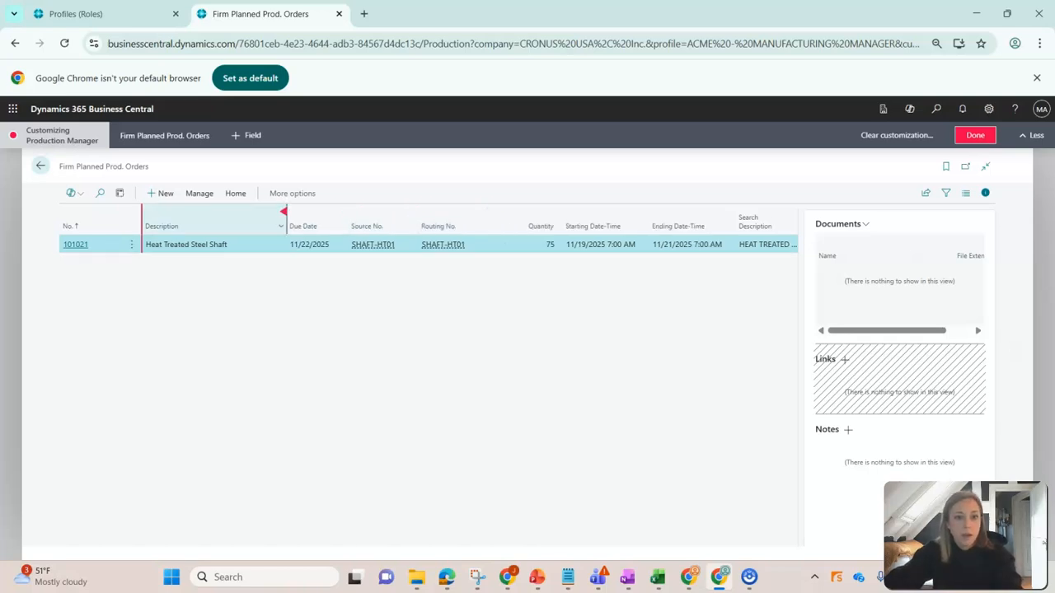
pyautogui.moveTo(286, 226); pyautogui.dragTo(256, 226)
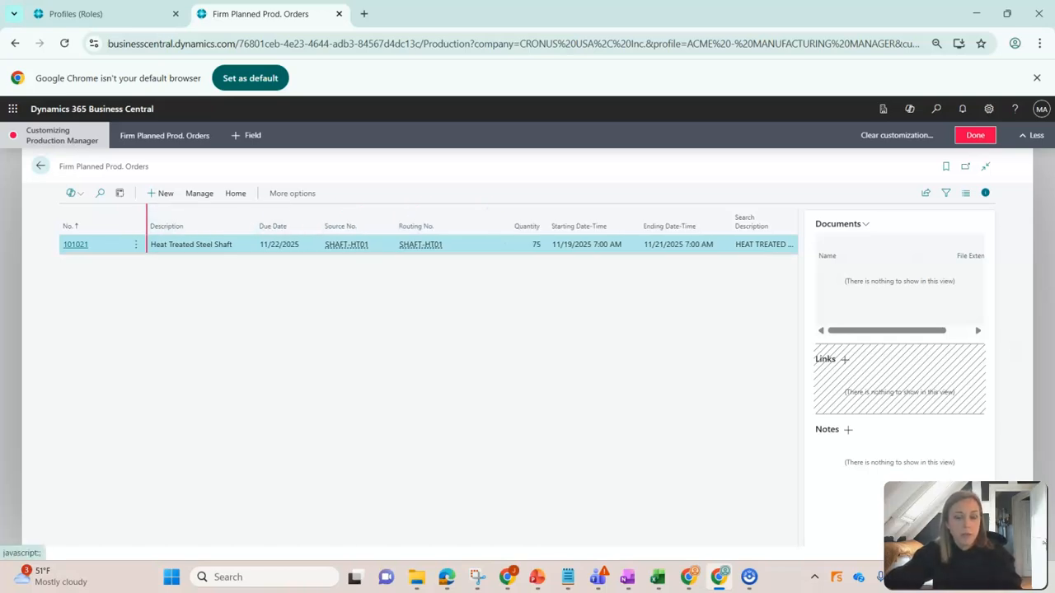
# Open the Heat Treated Steel Shaft production order and hide the Description 2 field in its General section.
pyautogui.click(75, 244)
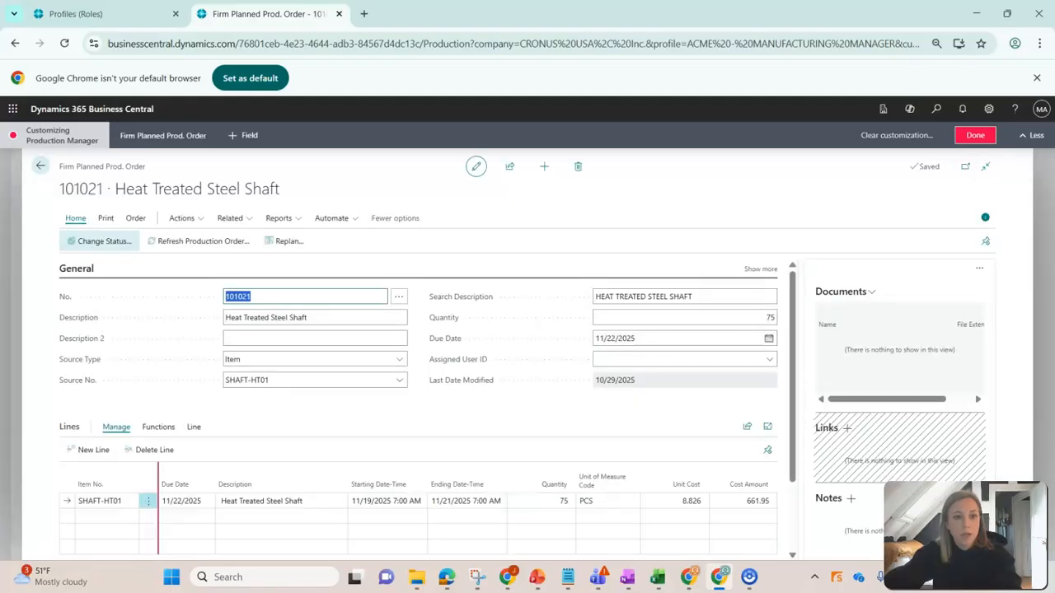
pyautogui.click(402, 338)
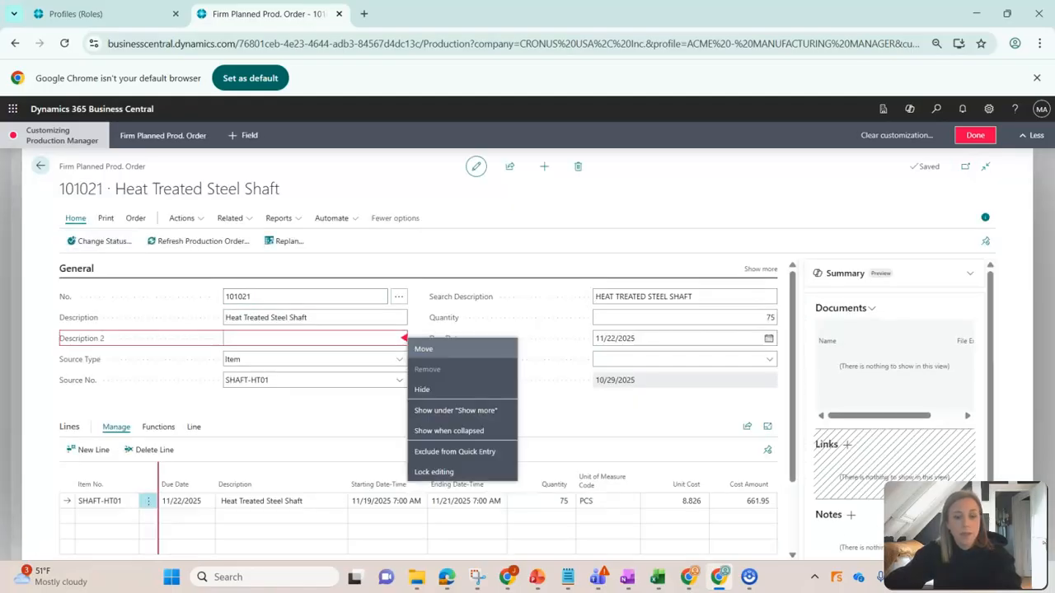
pyautogui.press('Escape')
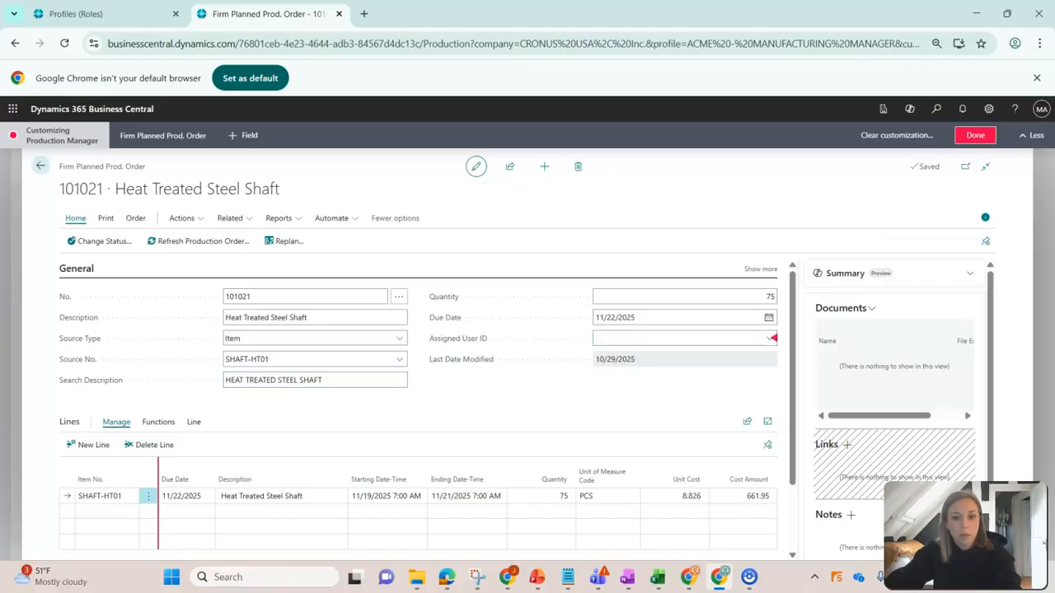
# Hide the Assigned User ID field and move Quantity directly below Description in the order's General section.
pyautogui.click(773, 338)
pyautogui.press('Escape')
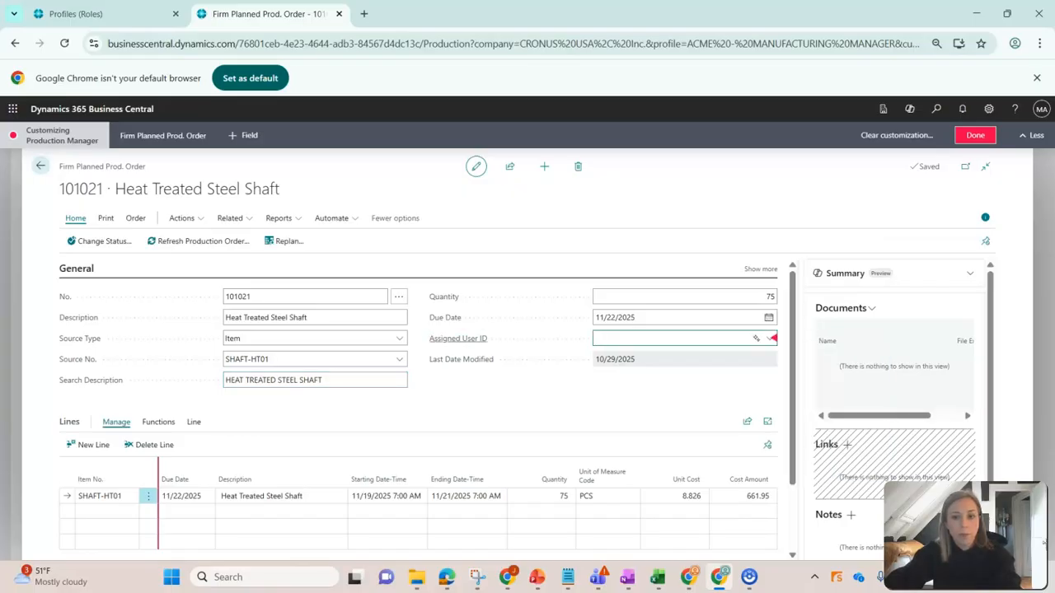
pyautogui.moveTo(461, 318); pyautogui.dragTo(313, 326)
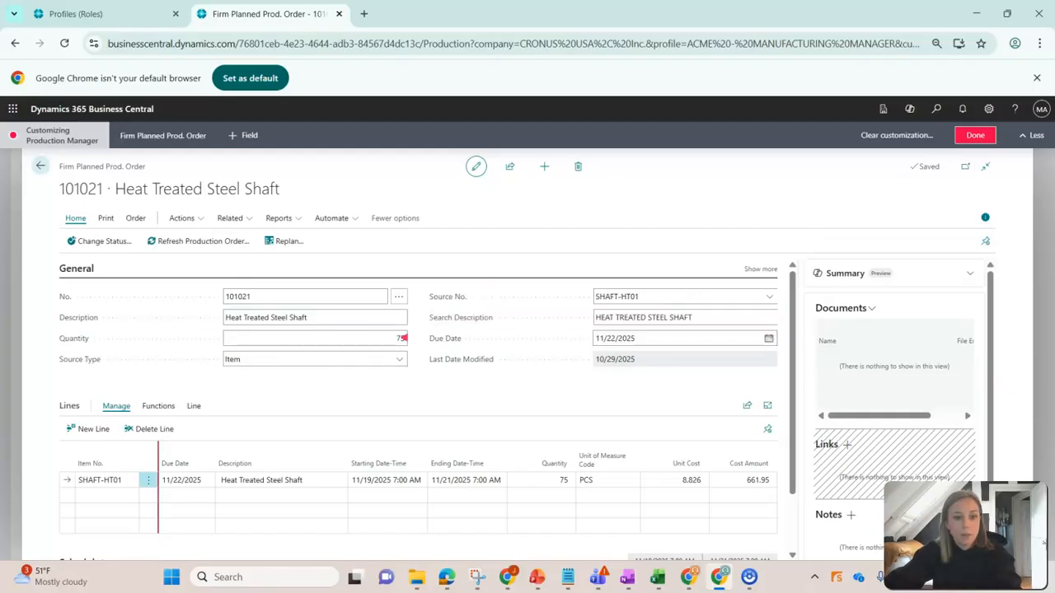
# Review the Quantity field's customization options, then finish customizing the Production Manager profile and close its browser tab.
pyautogui.click(403, 338)
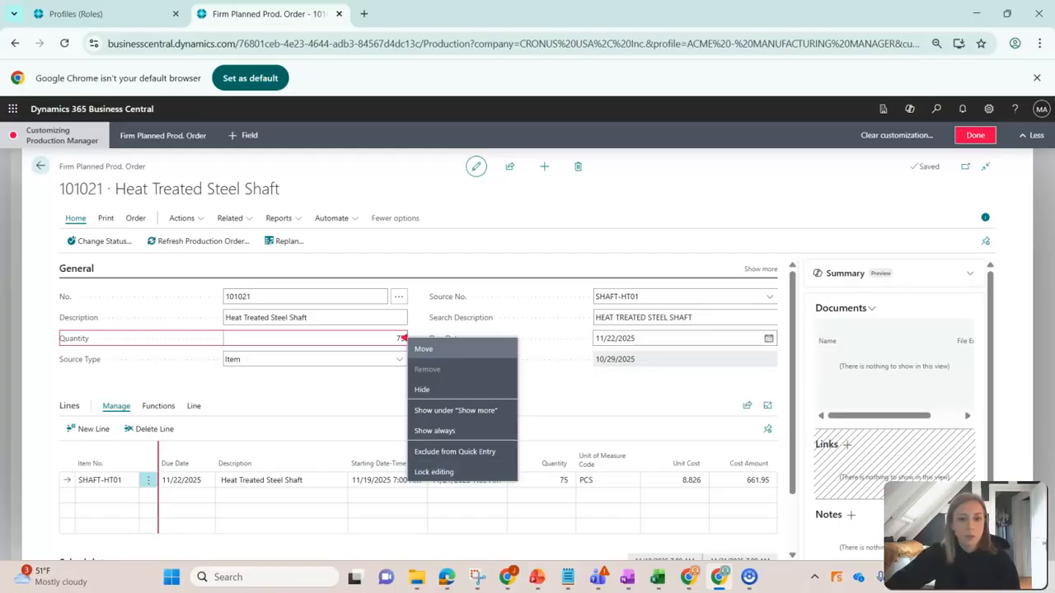
pyautogui.click(401, 339)
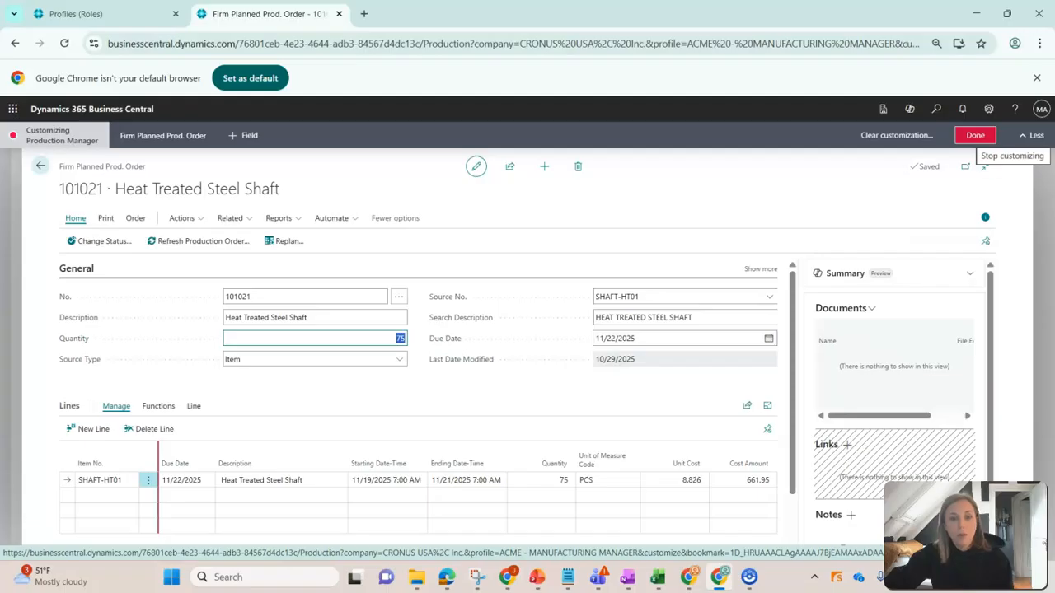
pyautogui.click(975, 135)
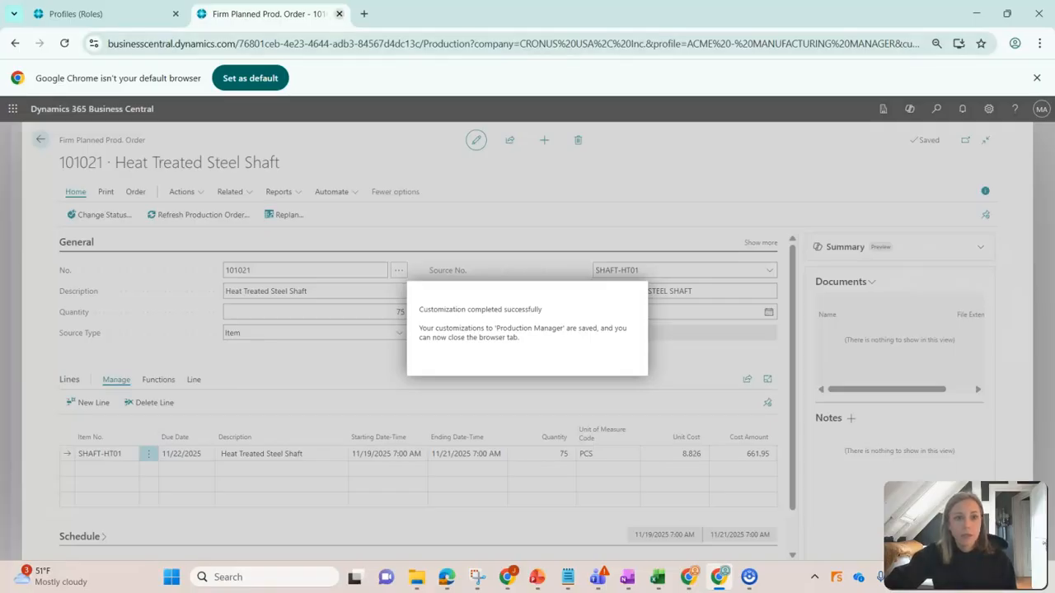
pyautogui.click(339, 14)
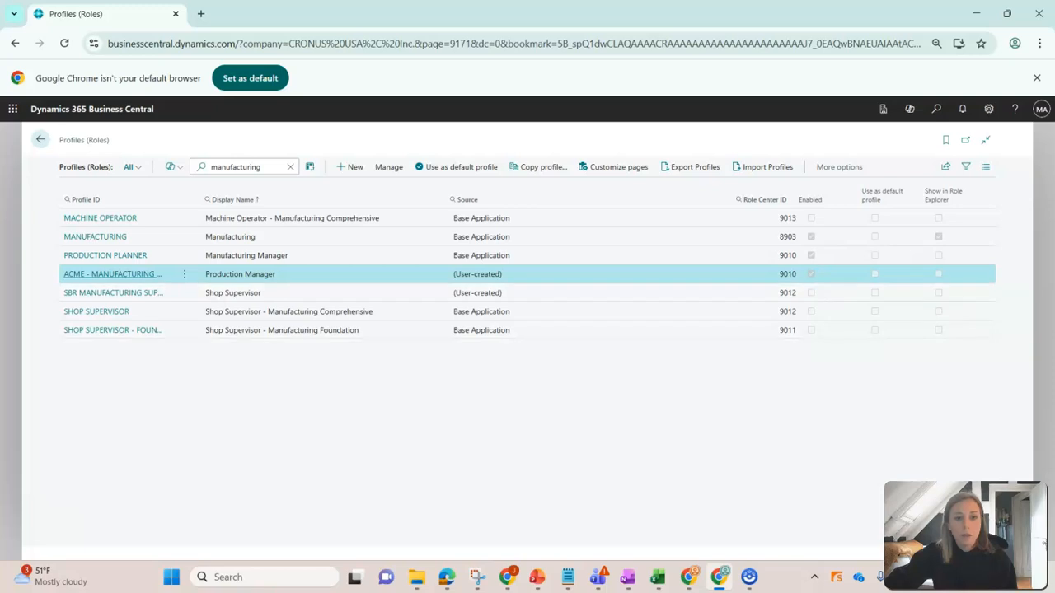
# Change the current user's role to Production Manager in My Settings and apply it.
pyautogui.click(988, 108)
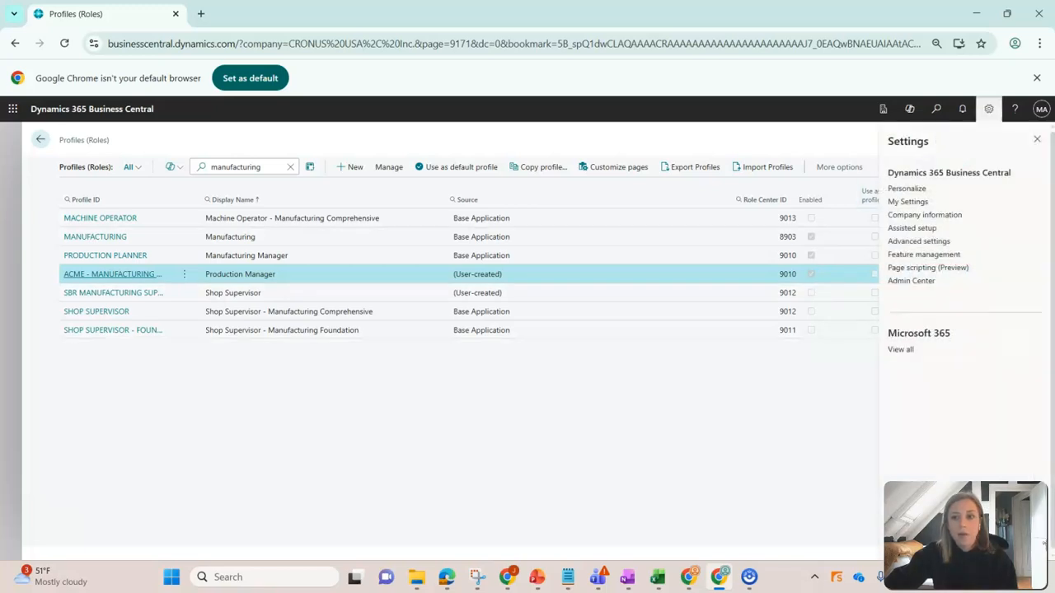
pyautogui.click(907, 201)
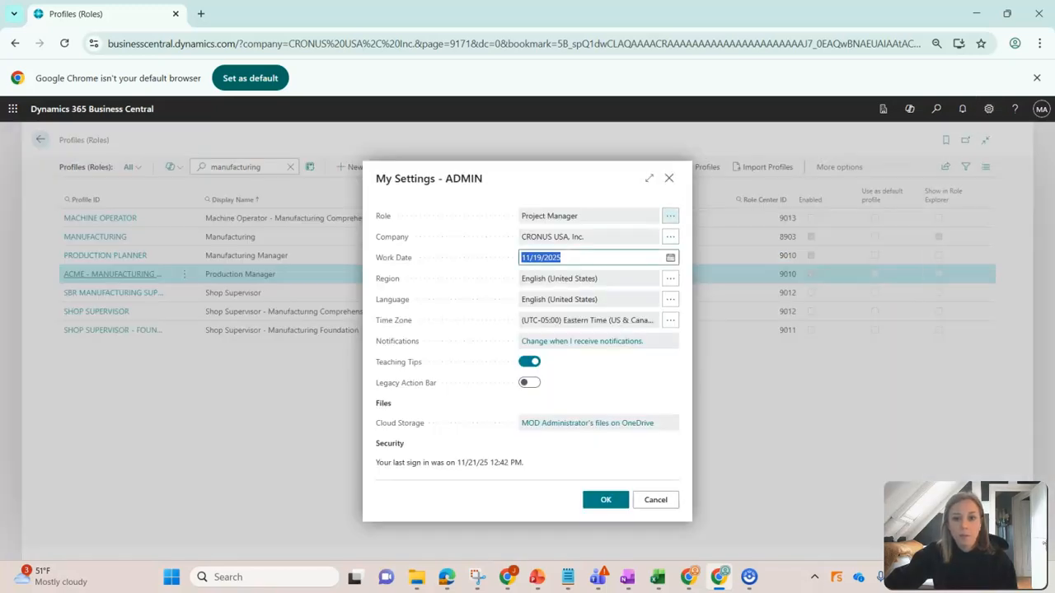
pyautogui.click(670, 216)
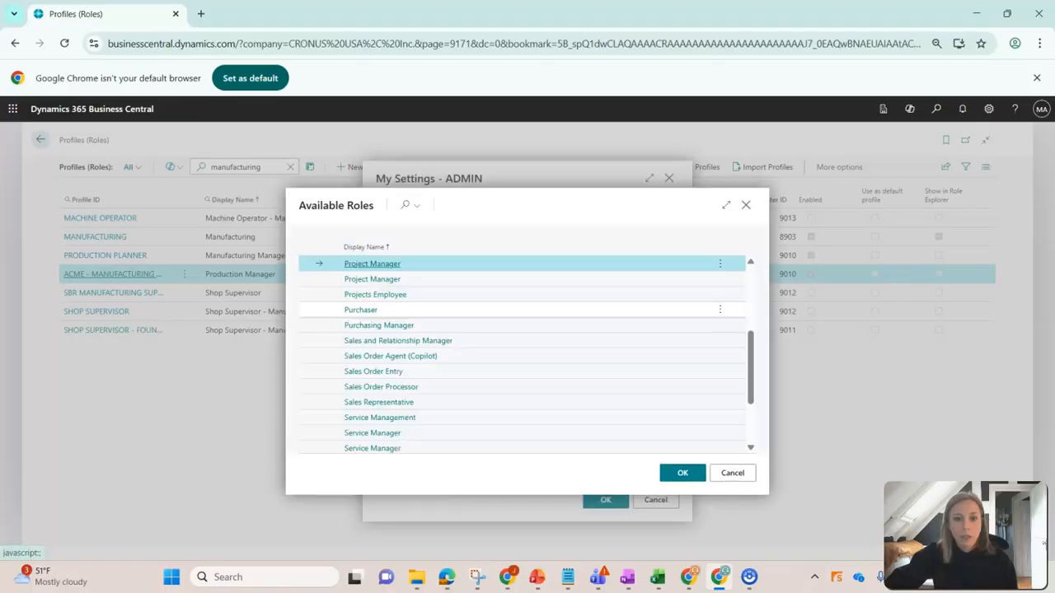
pyautogui.scroll(3, 494, 330)
pyautogui.scroll(-3, 519, 321)
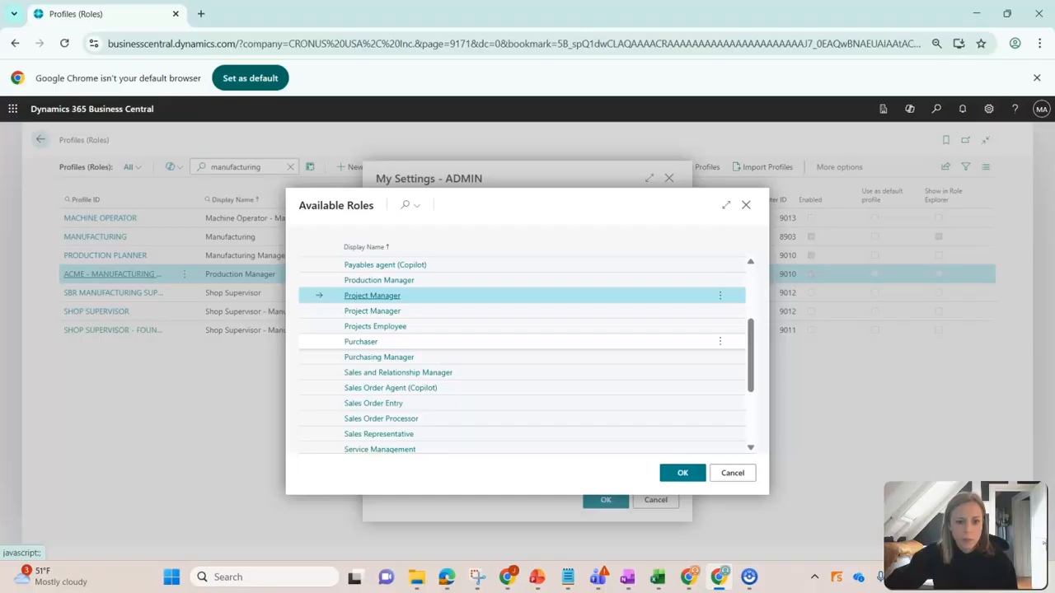
pyautogui.scroll(-3, 528, 354)
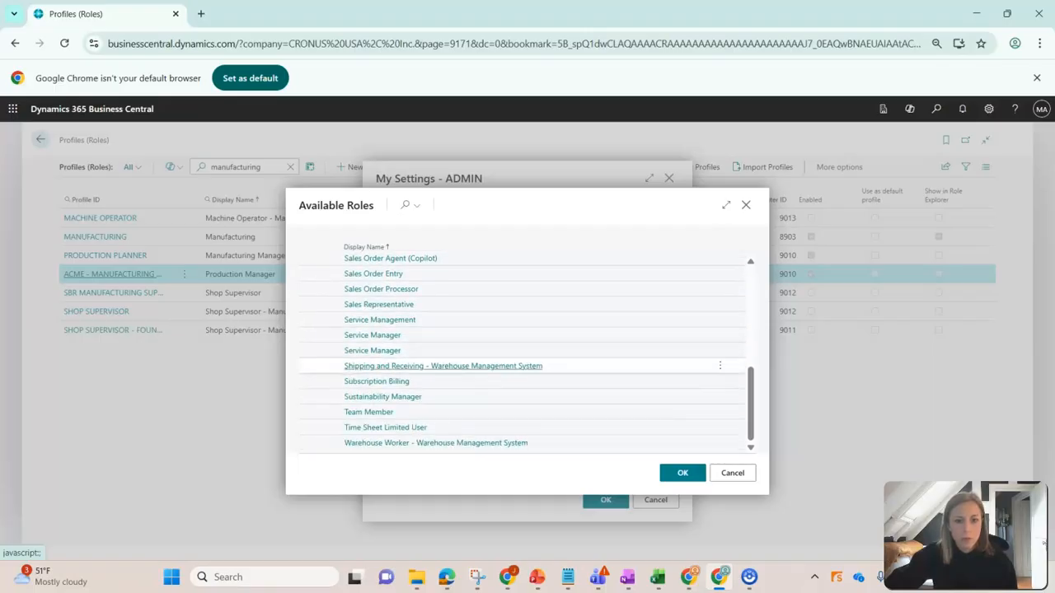
pyautogui.scroll(5, 528, 366)
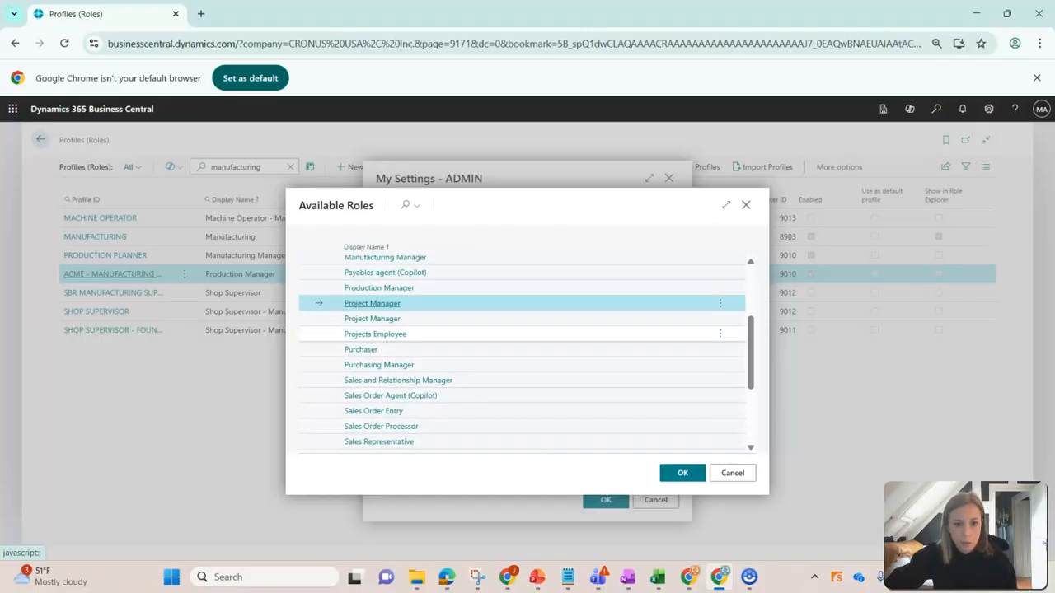
pyautogui.click(379, 288)
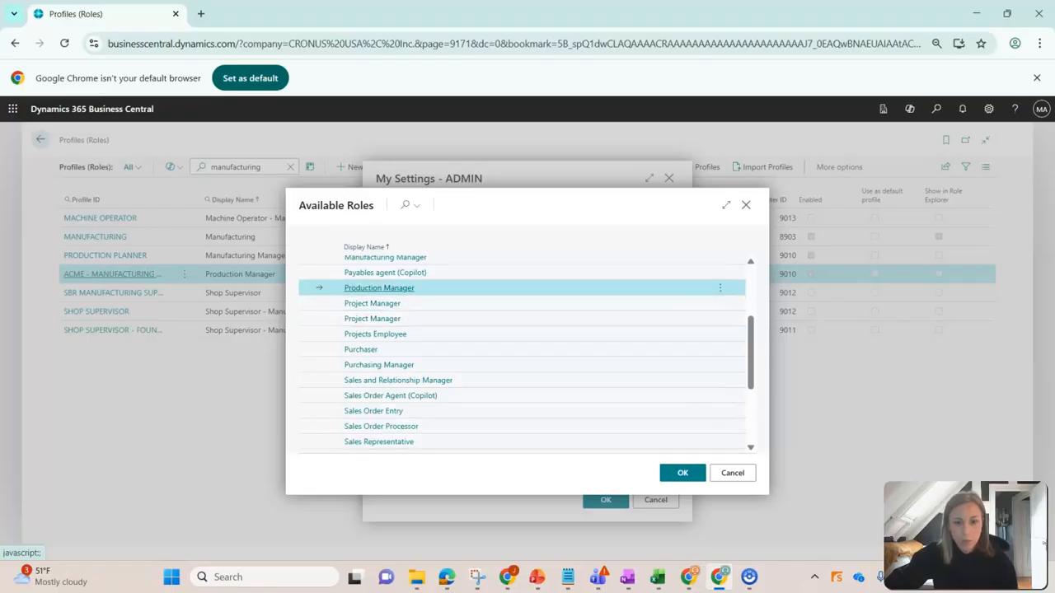
pyautogui.click(683, 472)
pyautogui.click(606, 500)
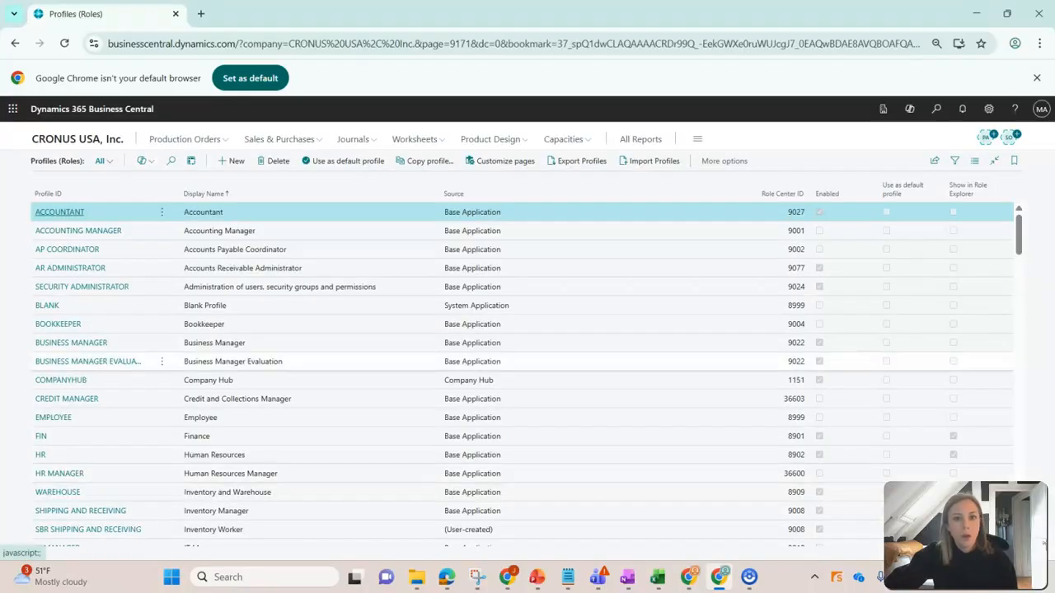
# Search for "firm plann" and open the Firm Planned Prod. Orders list to check its customized columns.
pyautogui.hotkey('alt', 'q')
pyautogui.write('firm plann')
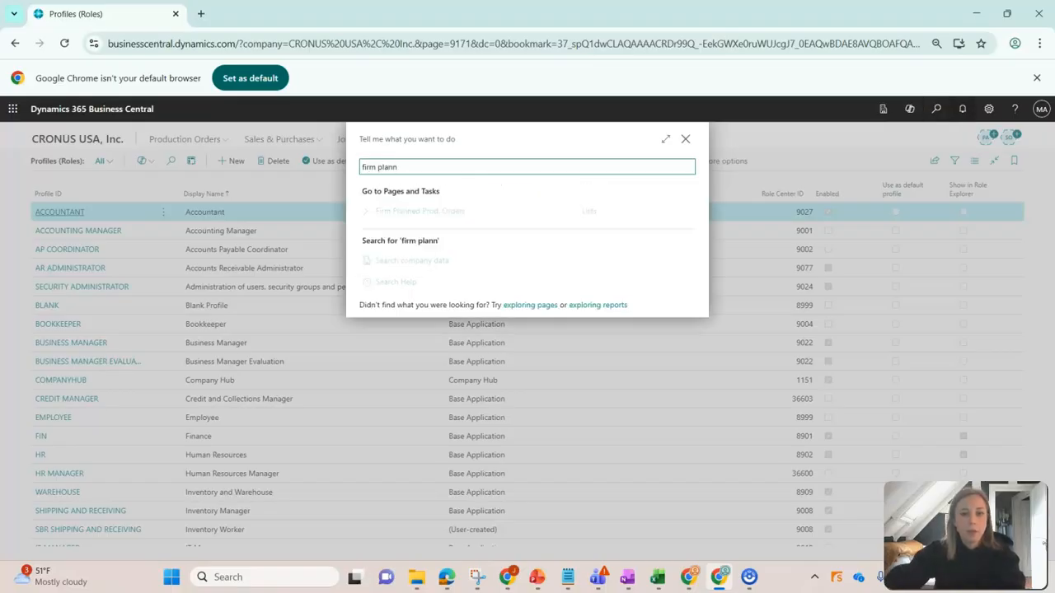
pyautogui.press('Return')
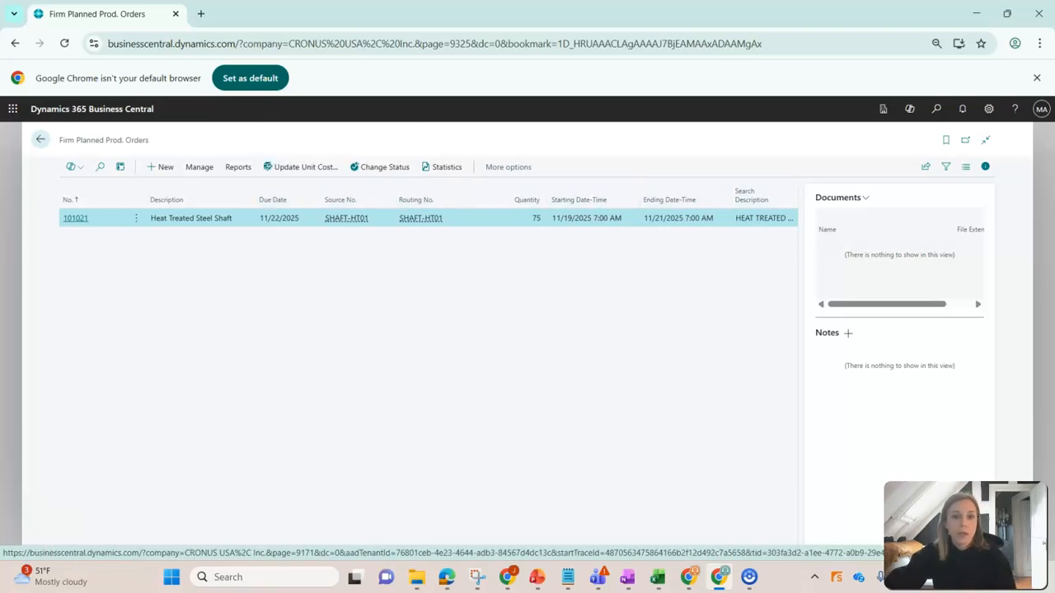
# Find the Production Manager profile in the Profiles (Roles) list by searching for "production man" and open it.
pyautogui.click(936, 108)
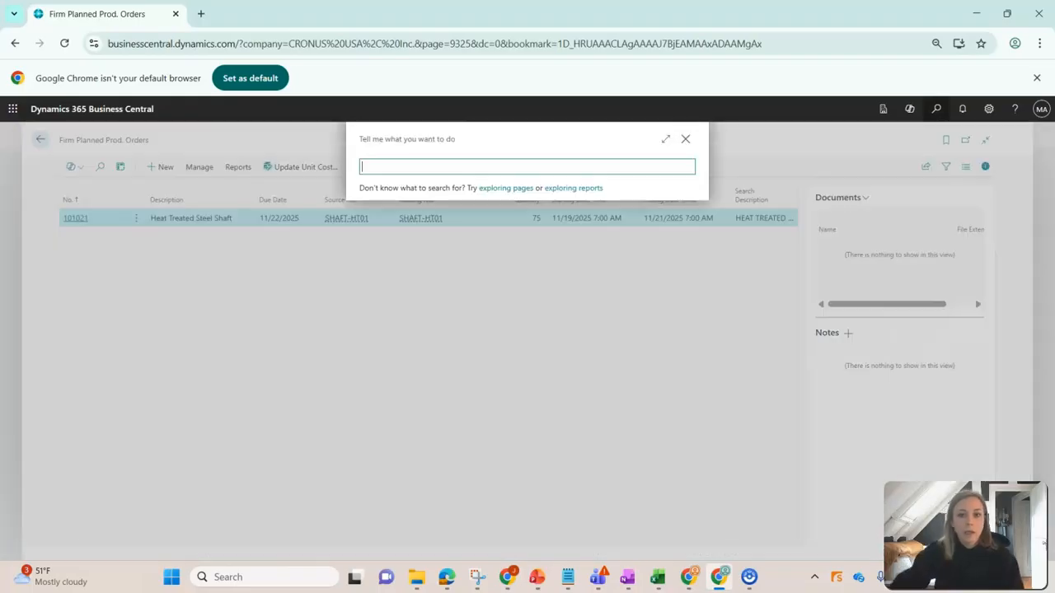
pyautogui.write('profile')
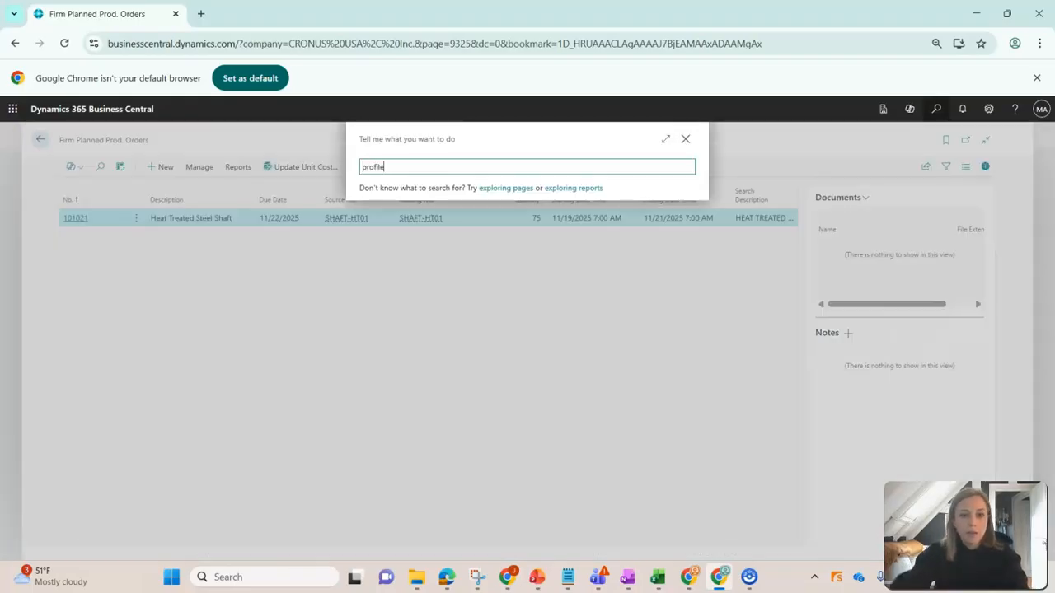
pyautogui.click(401, 232)
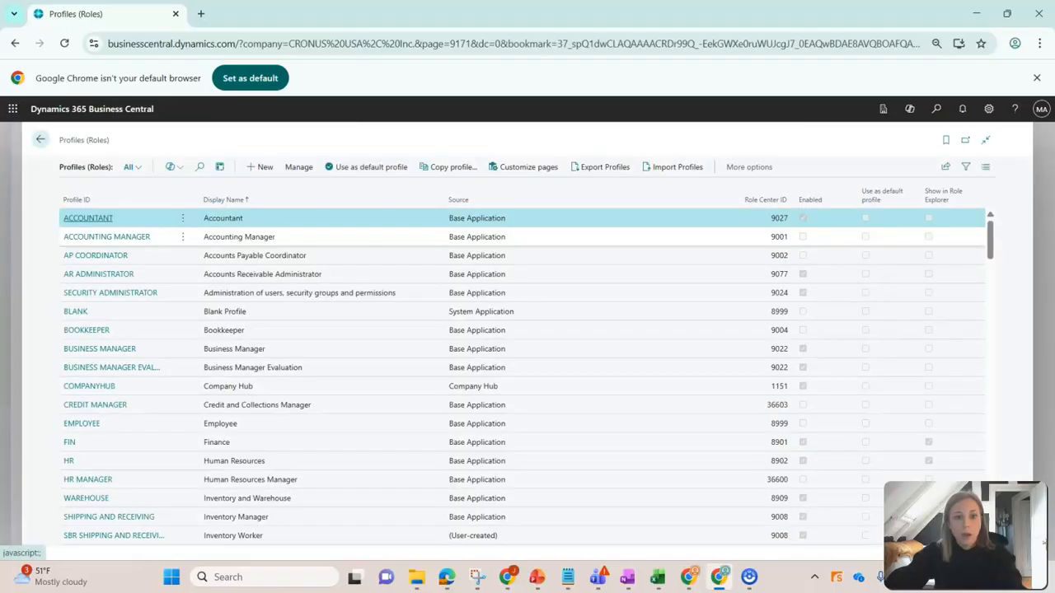
pyautogui.click(200, 166)
pyautogui.write('profile')
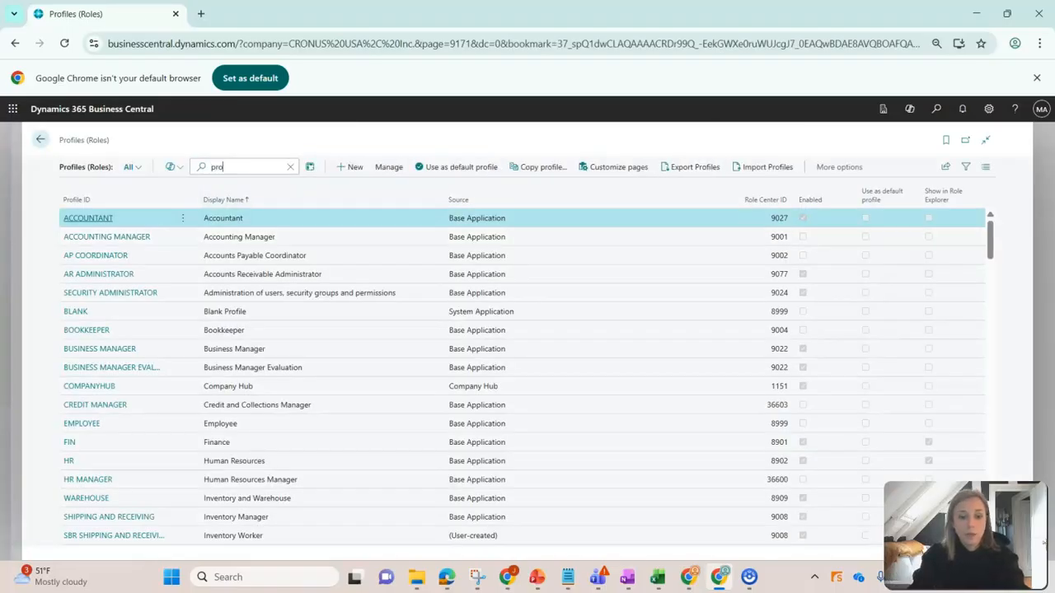
pyautogui.press('BackSpace')
pyautogui.press('BackSpace')
pyautogui.press('BackSpace')
pyautogui.press('BackSpace')
pyautogui.press('BackSpace')
pyautogui.press('BackSpace')
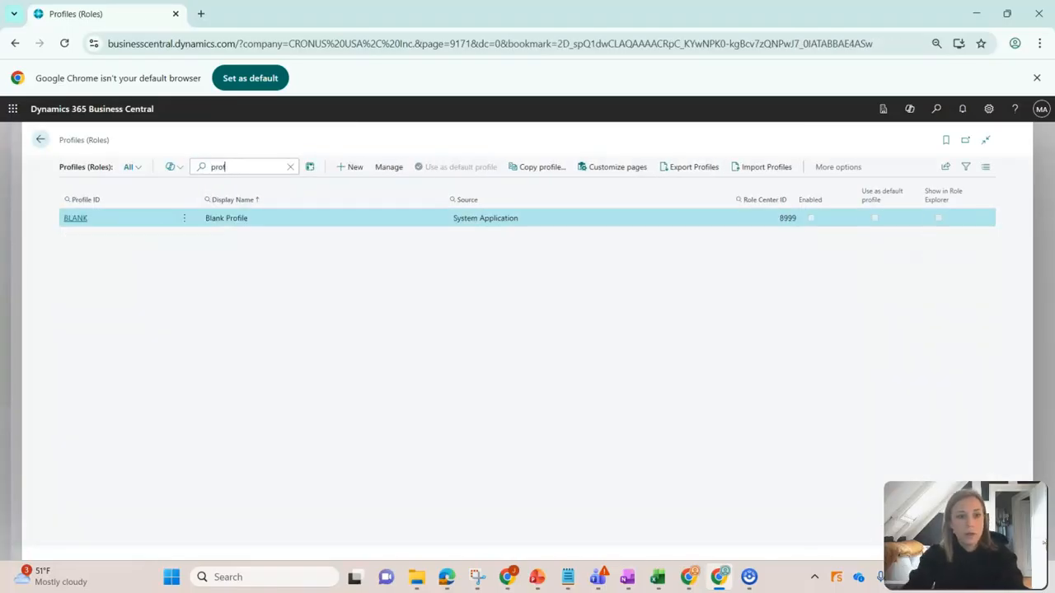
pyautogui.write('roduction man')
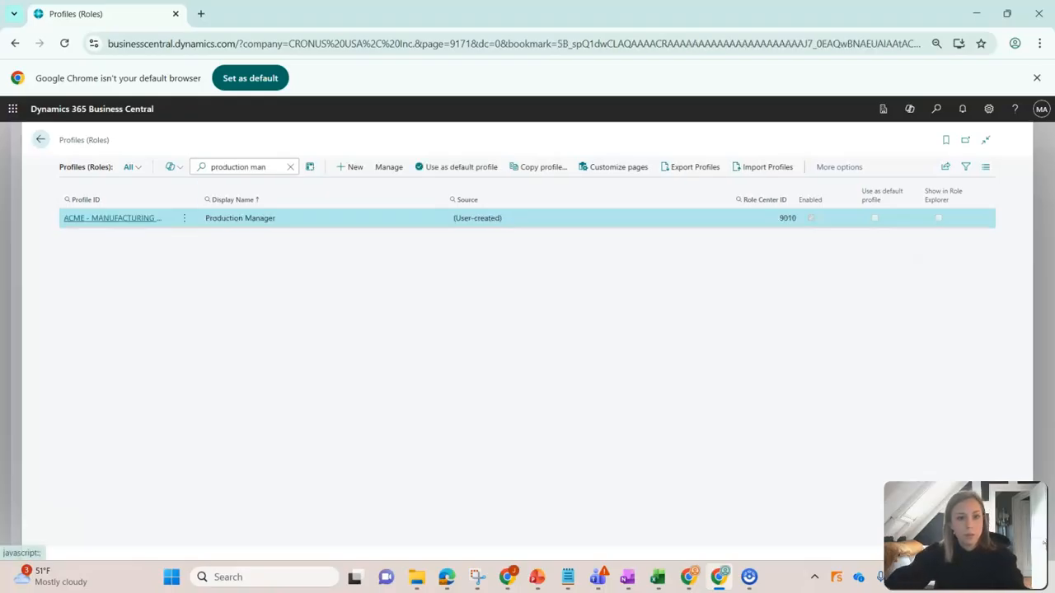
pyautogui.click(112, 219)
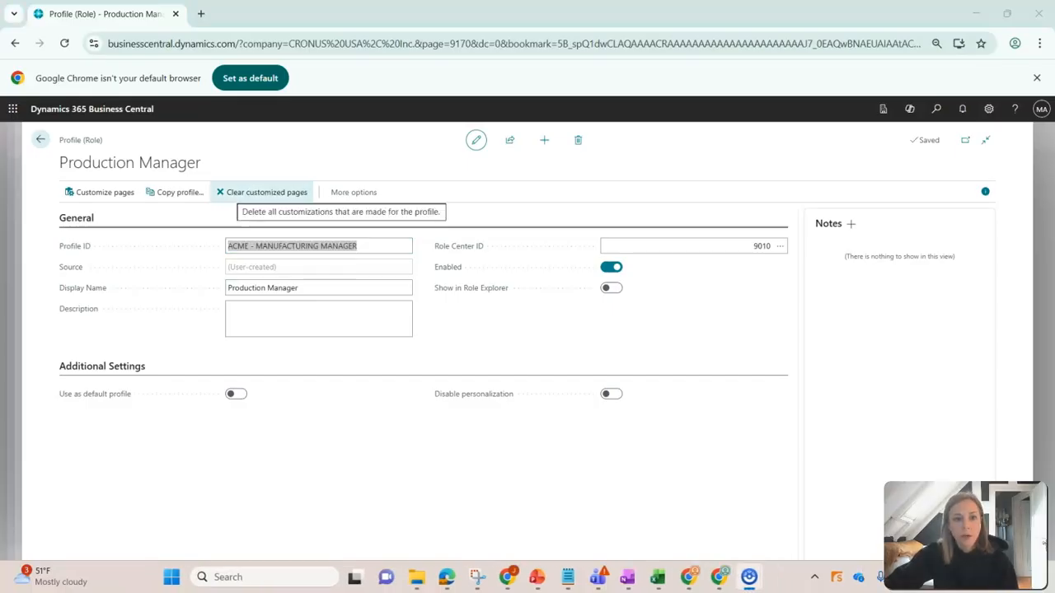
# Start clearing the Production Manager profile's customized pages, decline the confirmation and return to the Profiles (Roles) list.
pyautogui.click(262, 192)
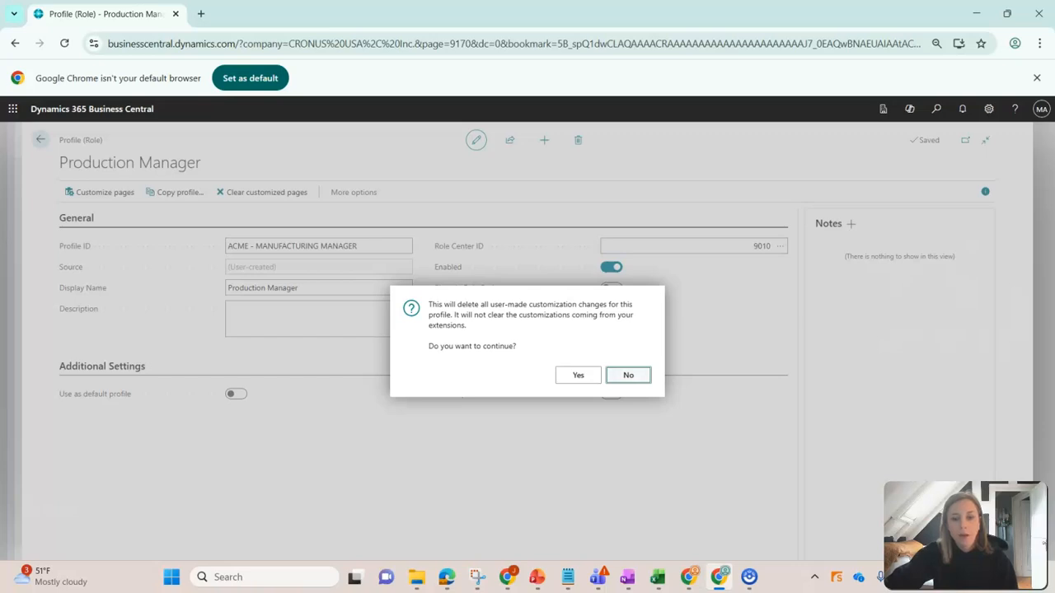
pyautogui.press('Escape')
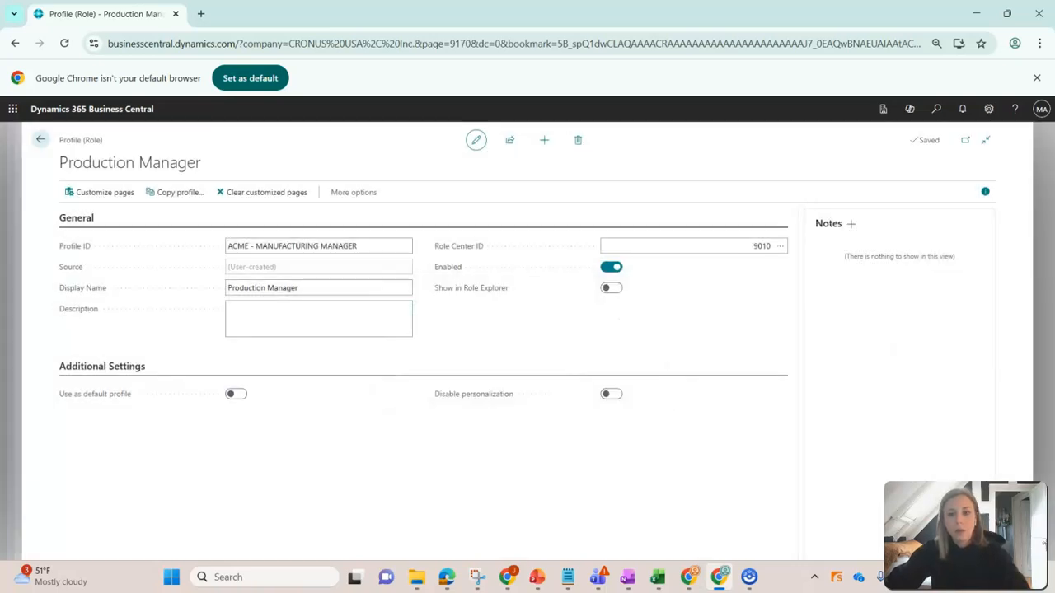
pyautogui.press('Escape')
# Search for "personalize" and open the Personalized Pages list.
pyautogui.click(936, 108)
pyautogui.write('pe')
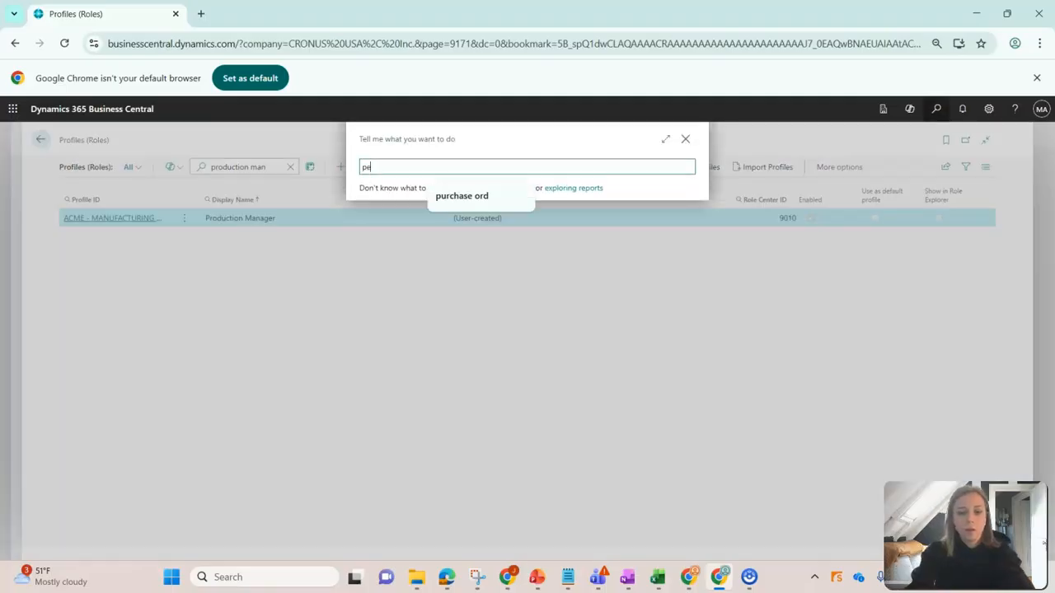
pyautogui.write('rsonalize')
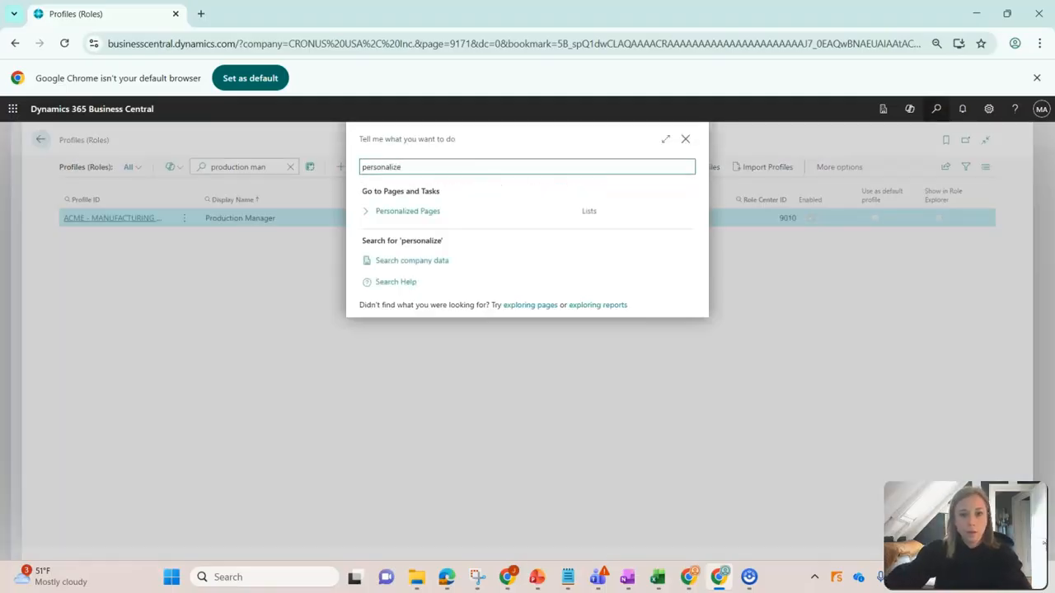
pyautogui.press('Return')
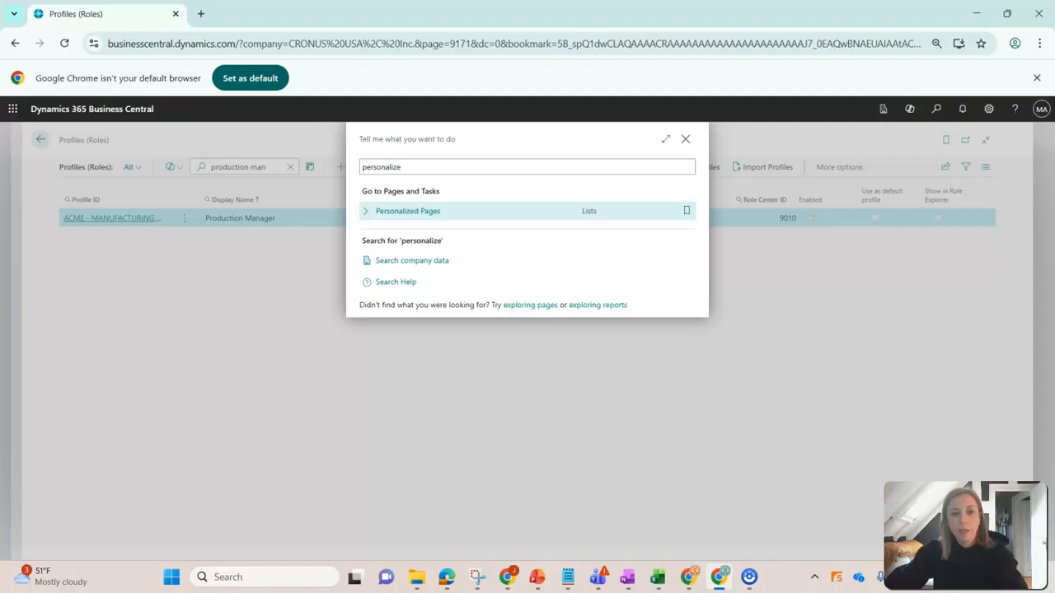